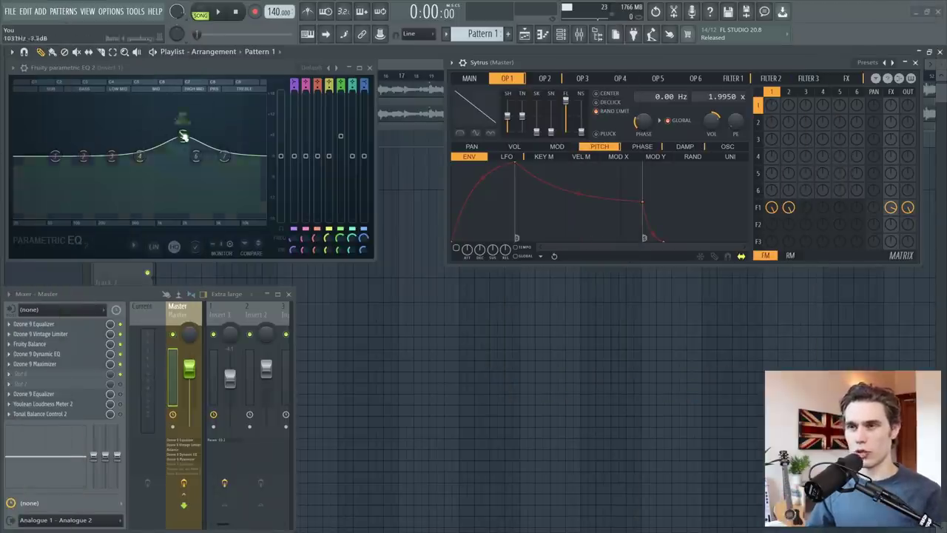
Lower EQ band 5 into a gentler boost around 1.5–2 kHz, adjusting the Insert 1 volume.
{"action": "mouse_move", "coordinate": [182, 137]}
{"action": "left_mouse_down"}
{"action": "mouse_move", "coordinate": [176, 165]}
{"action": "mouse_move", "coordinate": [170, 126]}
{"action": "mouse_move", "coordinate": [186, 143]}
{"action": "mouse_move", "coordinate": [181, 136]}
{"action": "left_mouse_up"}
{"action": "mouse_move", "coordinate": [230, 387]}
{"action": "left_mouse_down"}
{"action": "mouse_move", "coordinate": [230, 363]}
{"action": "mouse_move", "coordinate": [230, 383]}
{"action": "left_mouse_up"}
{"action": "left_click", "coordinate": [184, 370]}
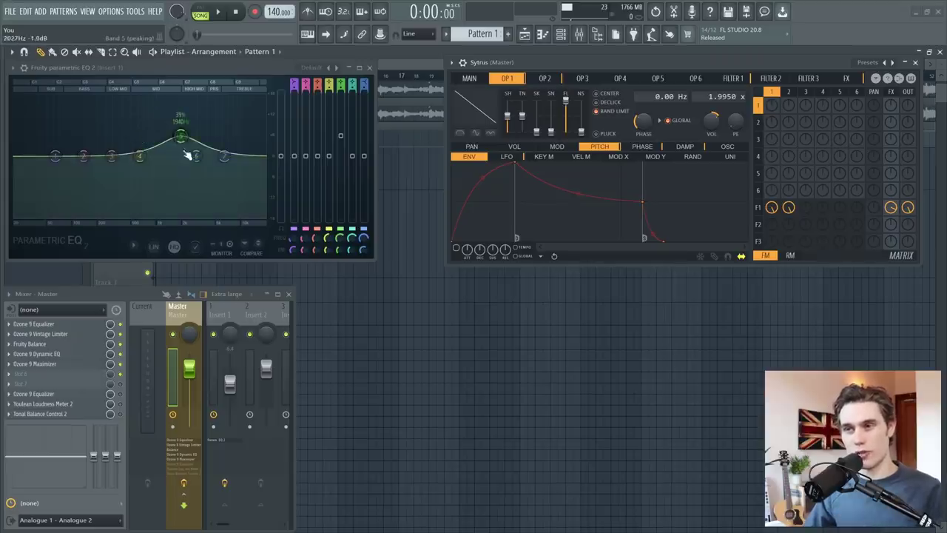
{"action": "left_click_drag", "start_coordinate": [184, 137], "coordinate": [177, 148]}
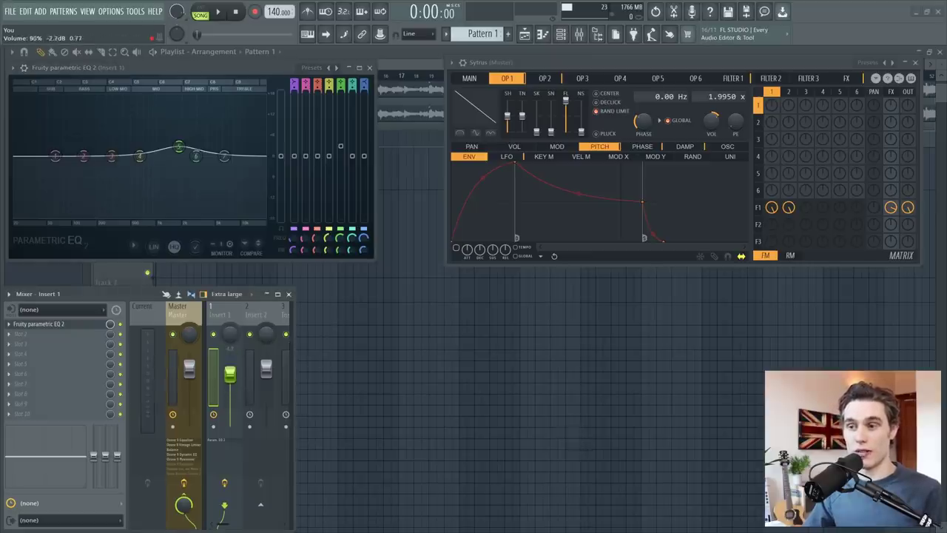
Create an automation clip for Insert 1's volume fader.
{"action": "left_click_drag", "start_coordinate": [230, 374], "coordinate": [236, 375]}
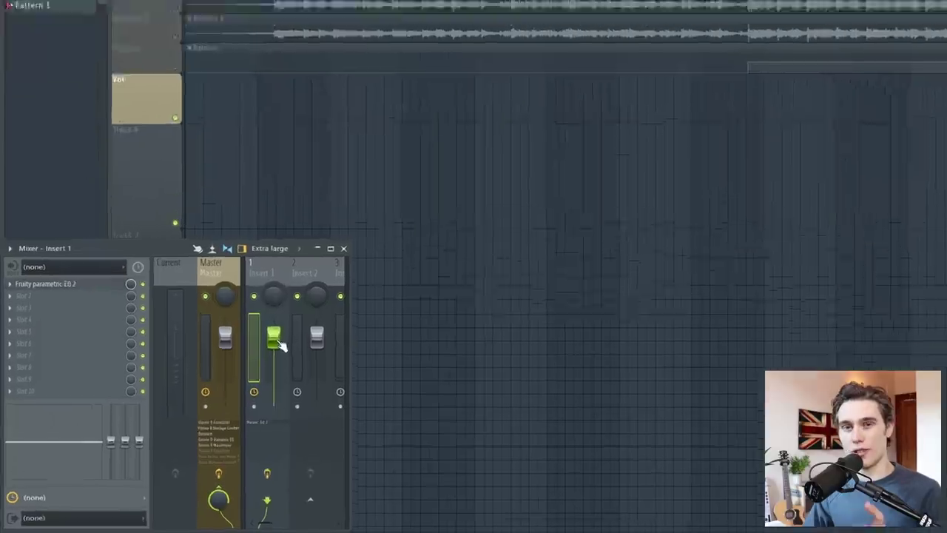
{"action": "right_click", "coordinate": [465, 211]}
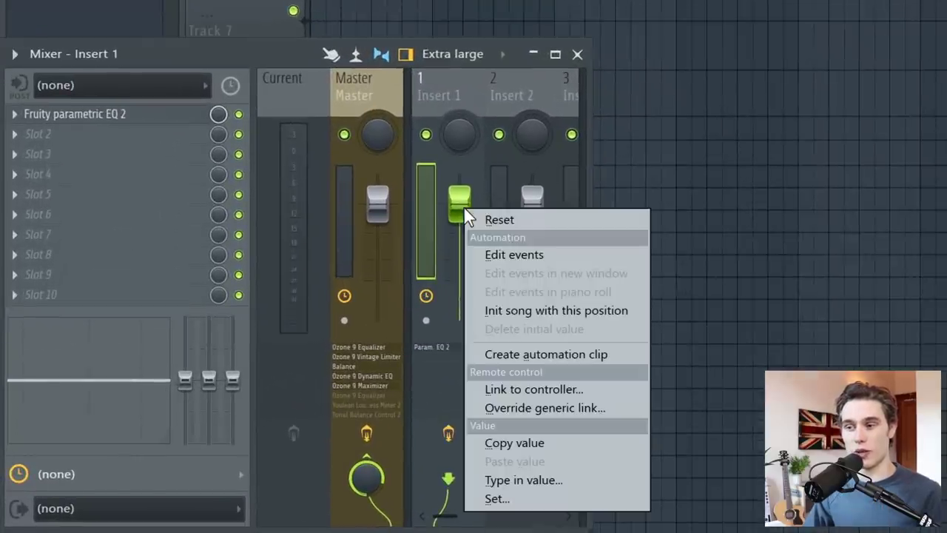
{"action": "left_click", "coordinate": [559, 353]}
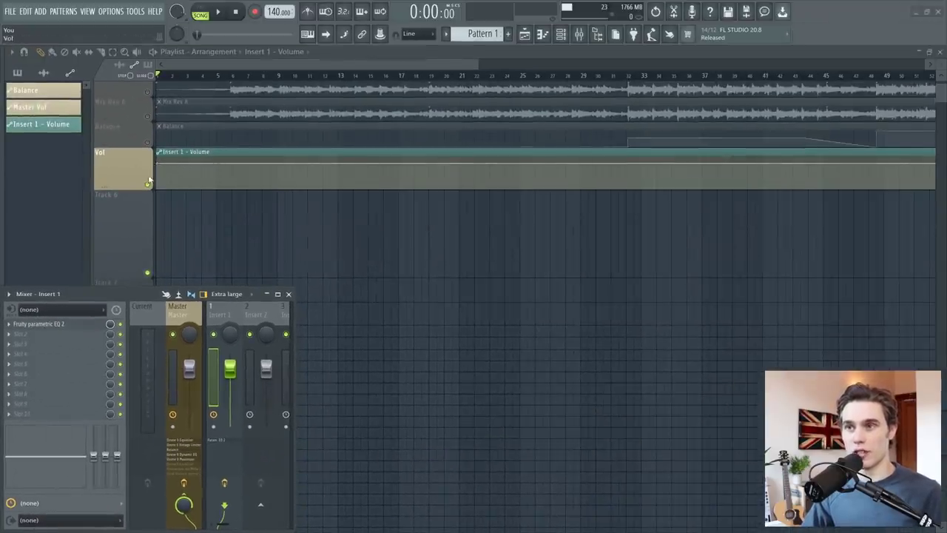
Enlarge the Vol track, drag a point down to silence, and play it back.
{"action": "left_click_drag", "start_coordinate": [148, 180], "coordinate": [148, 241]}
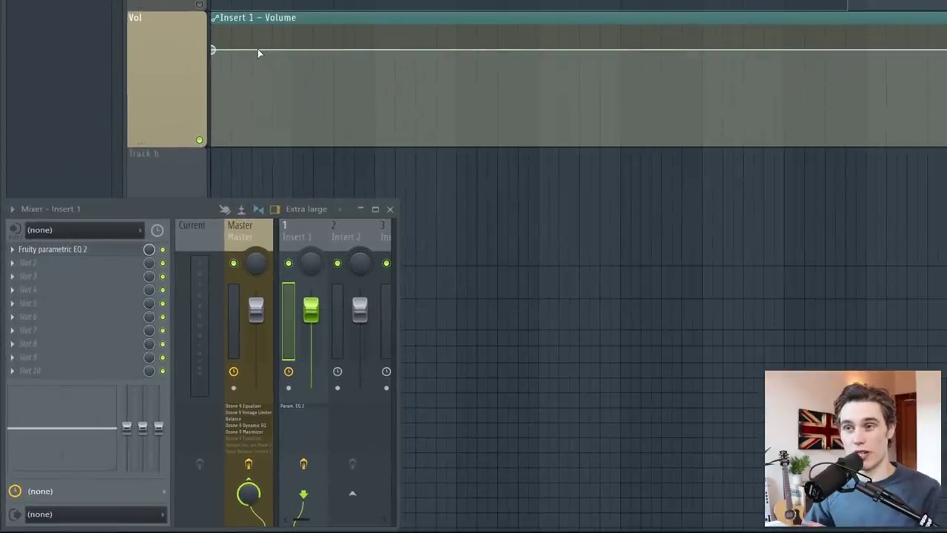
{"action": "left_click_drag", "start_coordinate": [253, 50], "coordinate": [313, 36]}
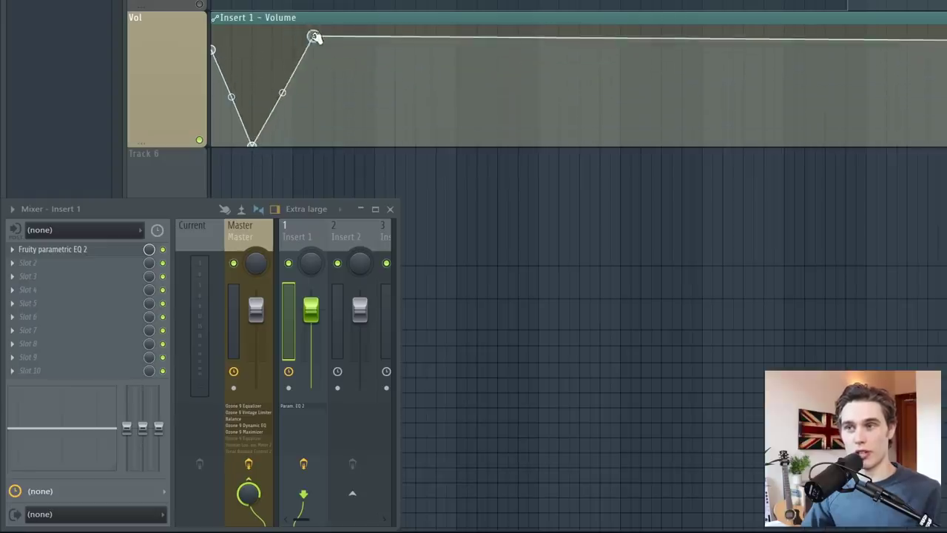
{"action": "key", "text": "space"}
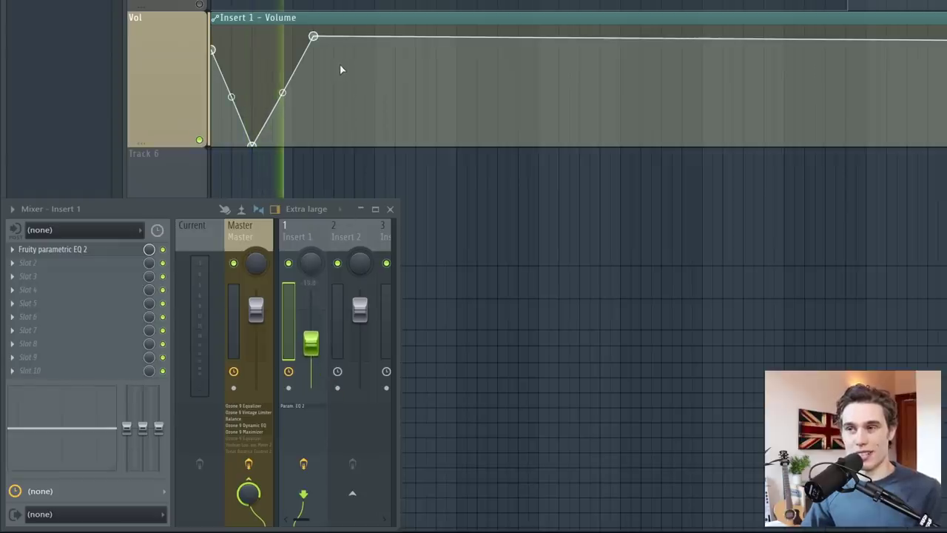
{"action": "key", "text": "space"}
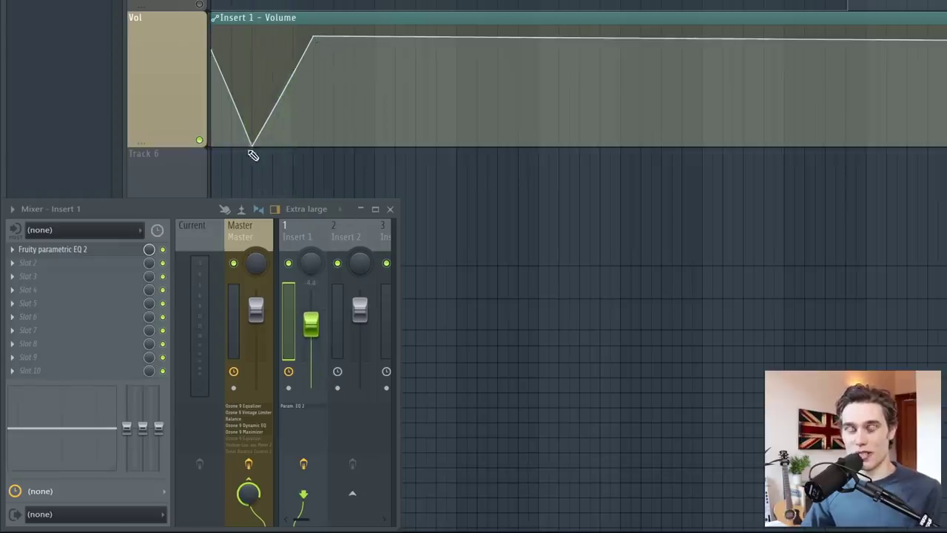
Delete the bottom point, switch the curve to Hold steps, and lower the second point.
{"action": "right_click", "coordinate": [252, 144]}
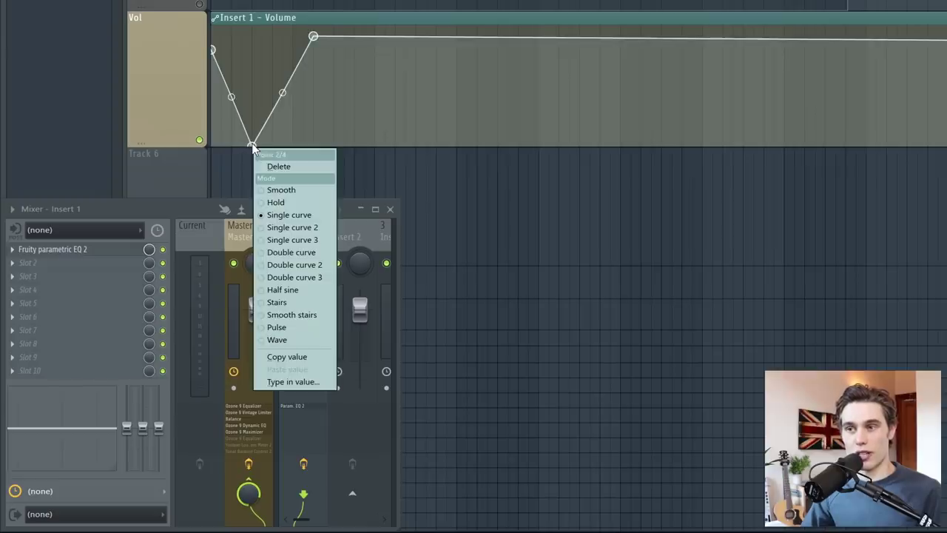
{"action": "left_click", "coordinate": [271, 166]}
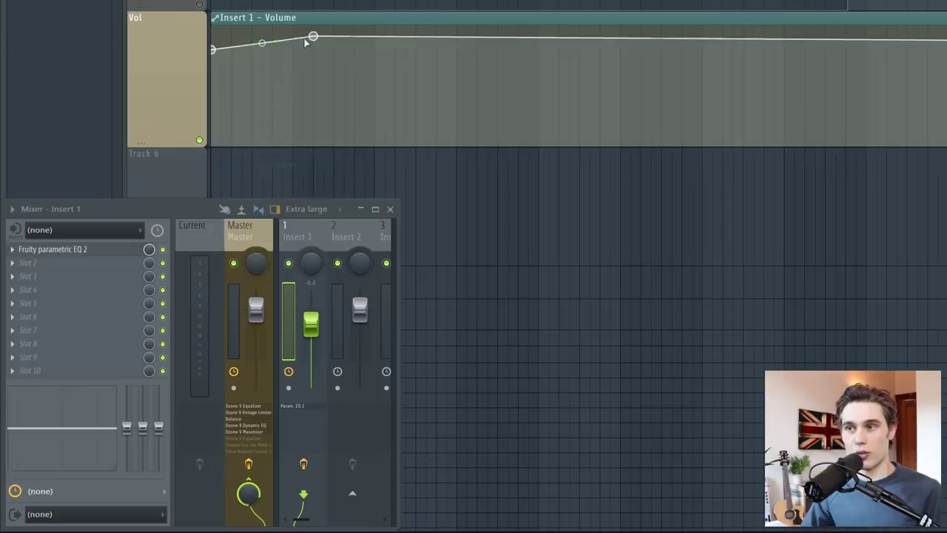
{"action": "left_click_drag", "start_coordinate": [313, 36], "coordinate": [291, 64]}
{"action": "right_click", "coordinate": [290, 69]}
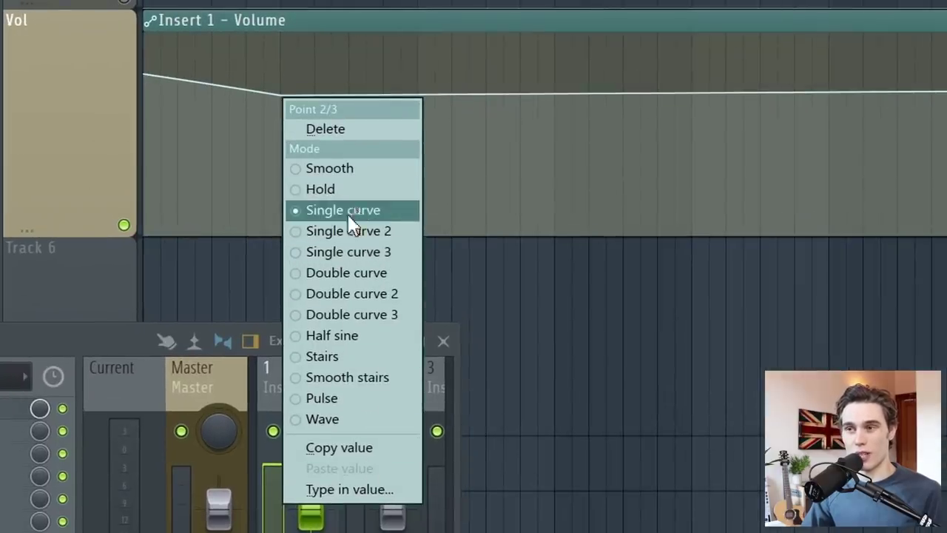
{"action": "left_click", "coordinate": [337, 190]}
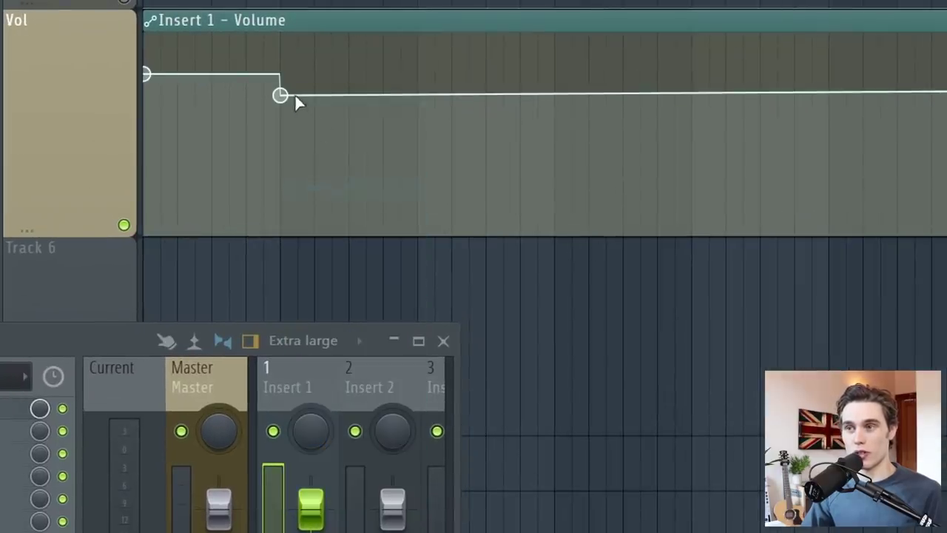
{"action": "left_click_drag", "start_coordinate": [280, 94], "coordinate": [280, 165]}
Add hold points, give point 5 a Single curve 3 slope, and raise the last point.
{"action": "right_click", "coordinate": [348, 113]}
{"action": "right_click", "coordinate": [417, 68]}
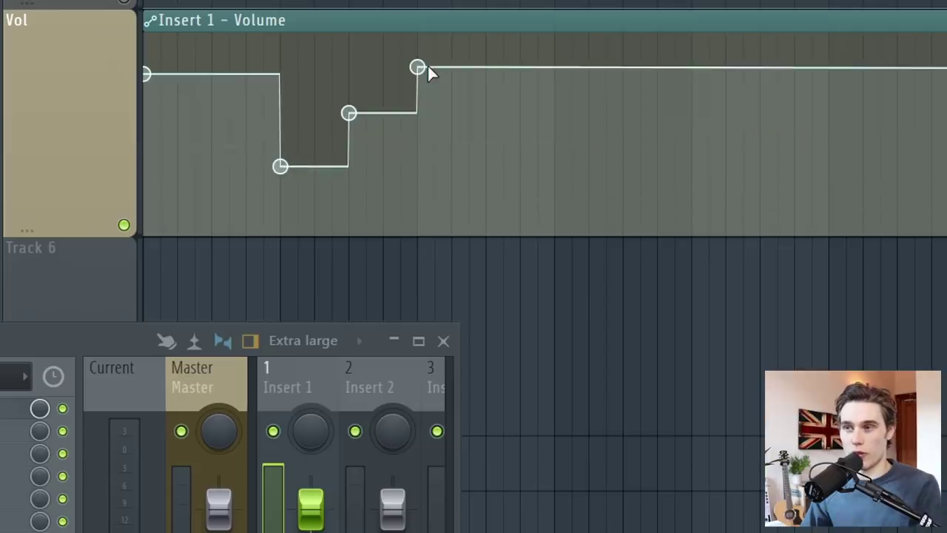
{"action": "right_click", "coordinate": [524, 68]}
{"action": "right_click", "coordinate": [523, 68]}
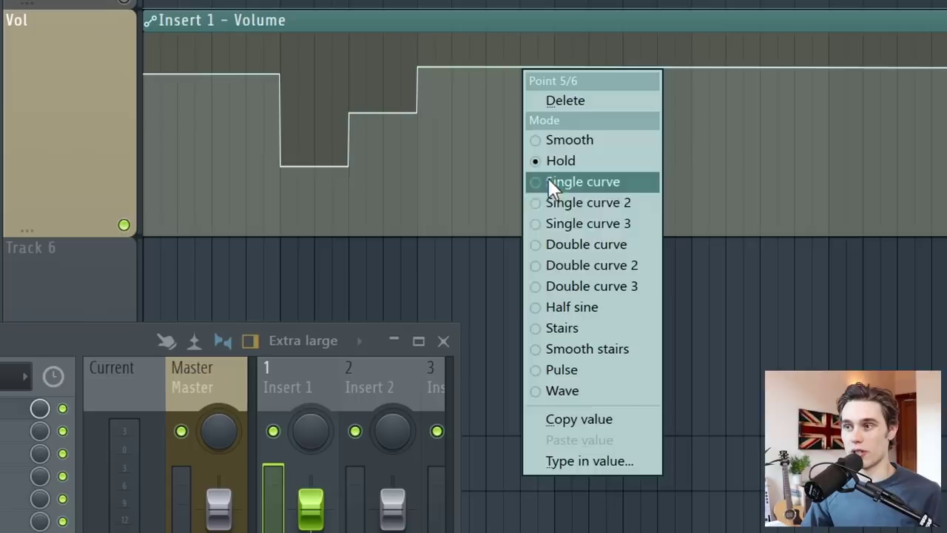
{"action": "left_click", "coordinate": [570, 223]}
{"action": "left_click_drag", "start_coordinate": [528, 68], "coordinate": [596, 182]}
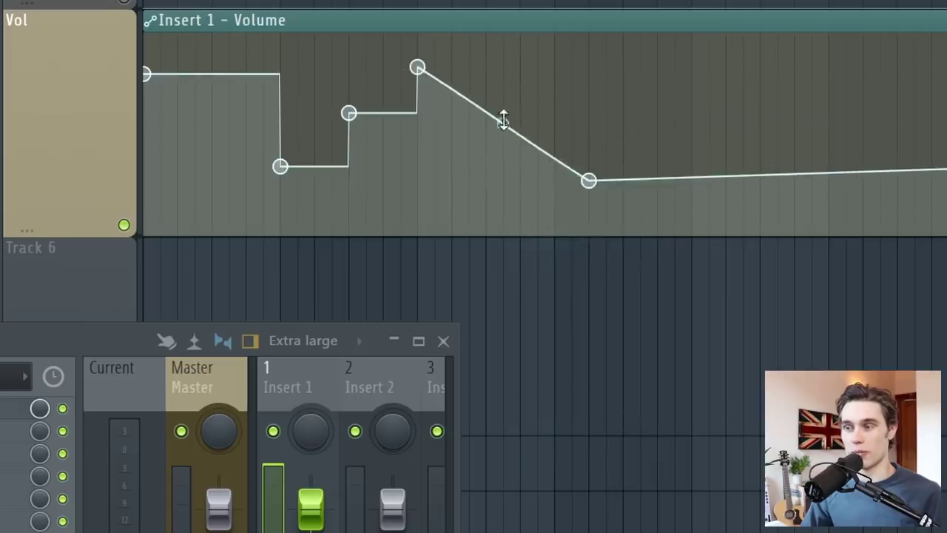
{"action": "left_click_drag", "start_coordinate": [503, 120], "coordinate": [488, 82]}
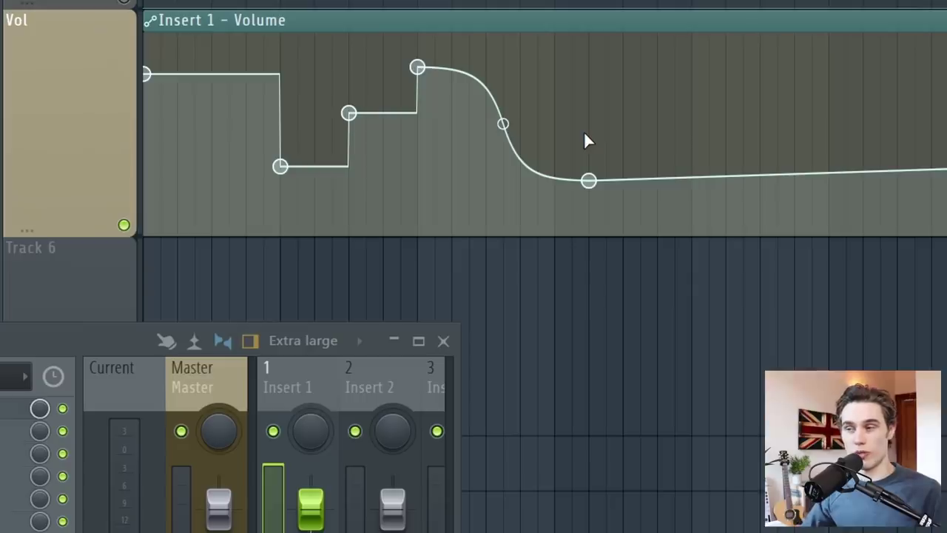
{"action": "left_click_drag", "start_coordinate": [590, 182], "coordinate": [568, 111]}
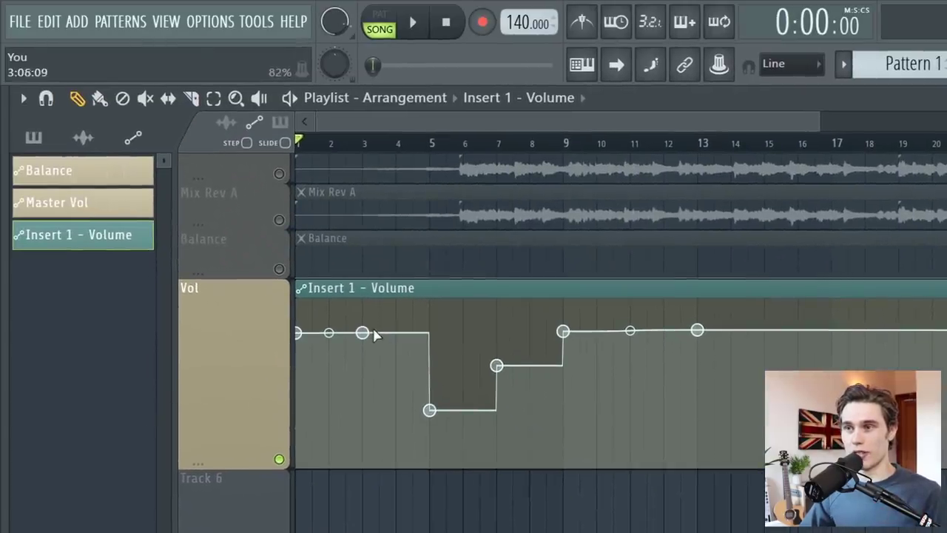
Enable SLIDE and move the dip point to bar 6, carrying later points along.
{"action": "mouse_move", "coordinate": [364, 333]}
{"action": "left_mouse_down"}
{"action": "mouse_move", "coordinate": [402, 355]}
{"action": "mouse_move", "coordinate": [366, 332]}
{"action": "mouse_move", "coordinate": [384, 332]}
{"action": "mouse_move", "coordinate": [412, 359]}
{"action": "mouse_move", "coordinate": [380, 351]}
{"action": "mouse_move", "coordinate": [380, 327]}
{"action": "left_mouse_up"}
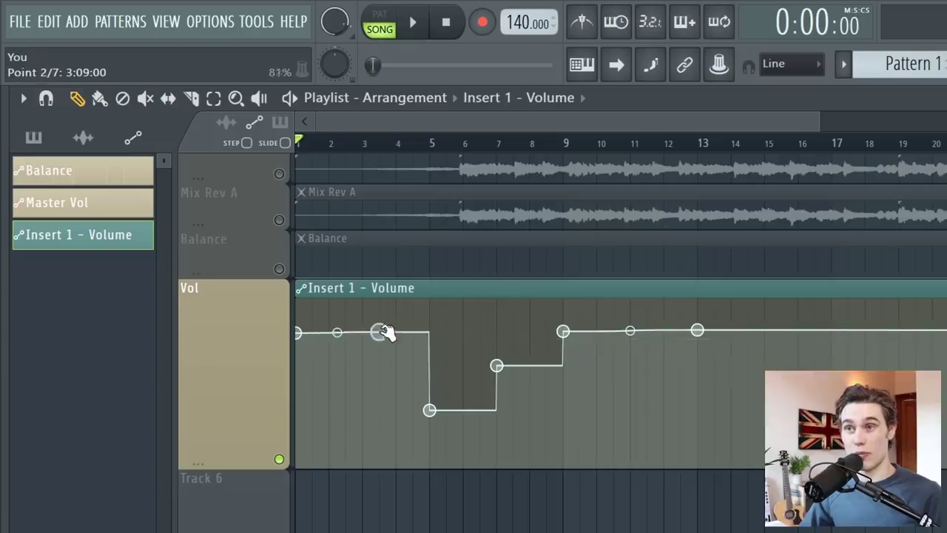
{"action": "left_click", "coordinate": [287, 144]}
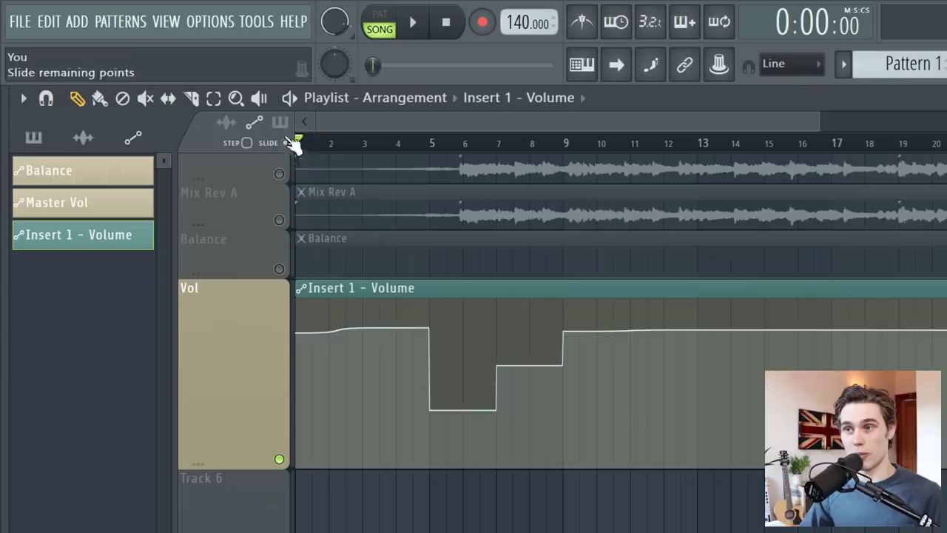
{"action": "mouse_move", "coordinate": [380, 330]}
{"action": "left_mouse_down"}
{"action": "mouse_move", "coordinate": [531, 335]}
{"action": "mouse_move", "coordinate": [419, 346]}
{"action": "mouse_move", "coordinate": [429, 333]}
{"action": "mouse_move", "coordinate": [376, 332]}
{"action": "left_mouse_up"}
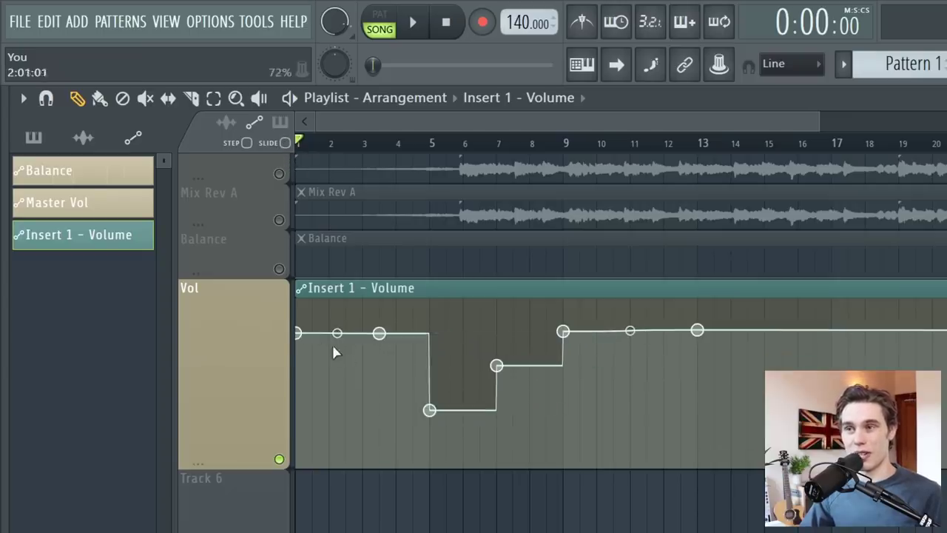
Zoom in and fine-tune the positions of points 4 and 5.
{"action": "scroll", "coordinate": [518, 382], "scroll_direction": "up", "scroll_amount": 3}
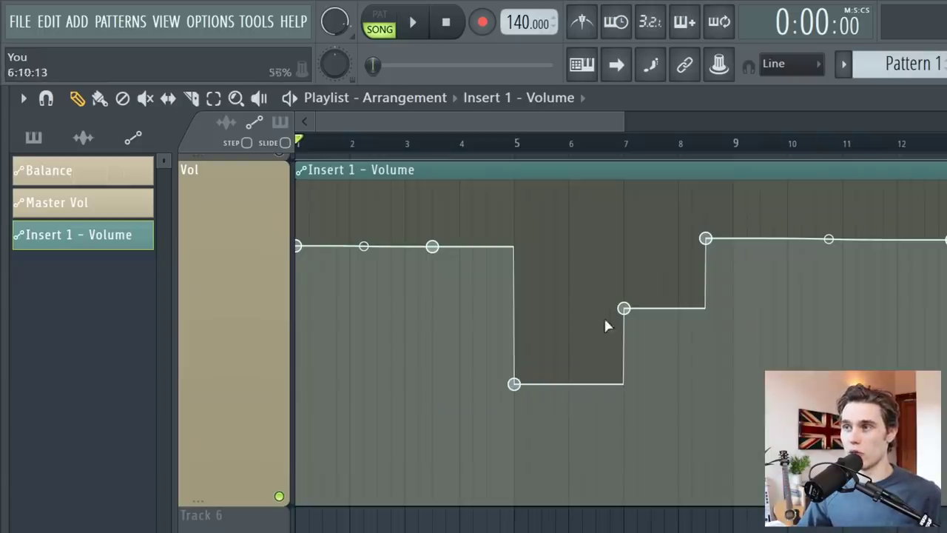
{"action": "left_click_drag", "start_coordinate": [709, 237], "coordinate": [726, 247]}
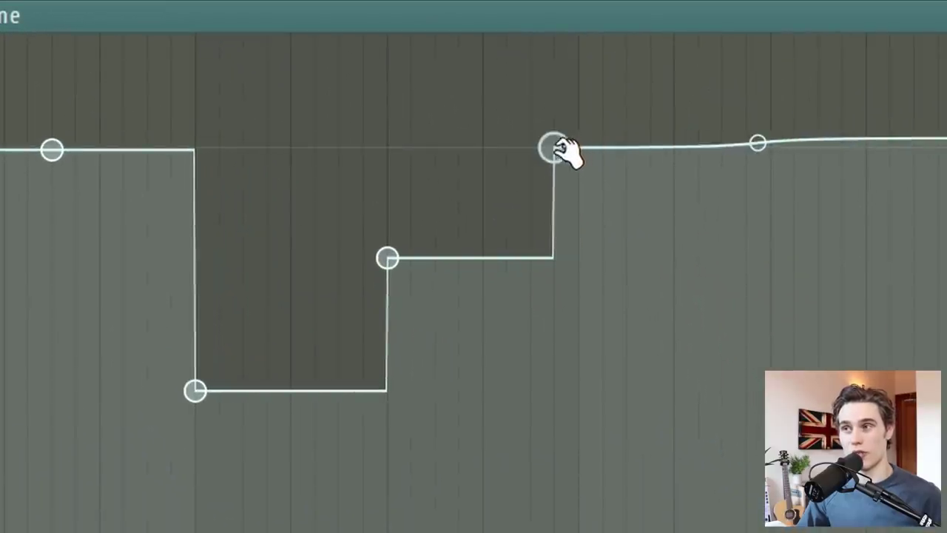
{"action": "left_click_drag", "start_coordinate": [566, 152], "coordinate": [583, 170]}
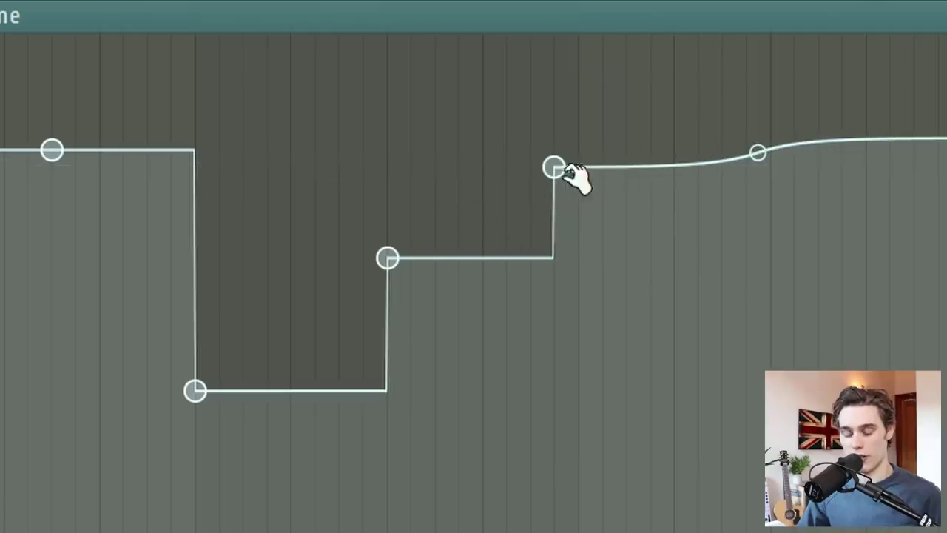
{"action": "left_click_drag", "start_coordinate": [563, 171], "coordinate": [489, 170]}
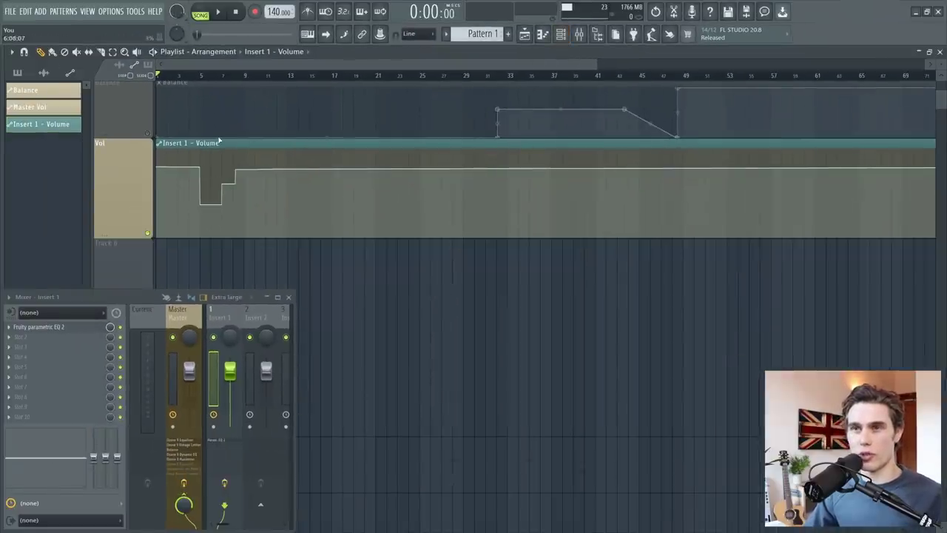
Delete the Insert 1 - Volume automation channel from the channel list.
{"action": "right_click", "coordinate": [42, 124]}
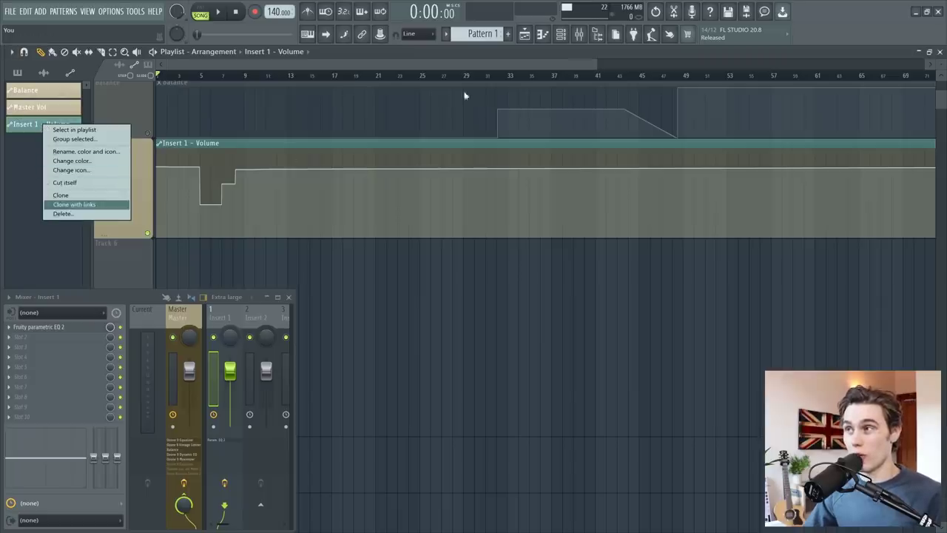
{"action": "left_click", "coordinate": [564, 35]}
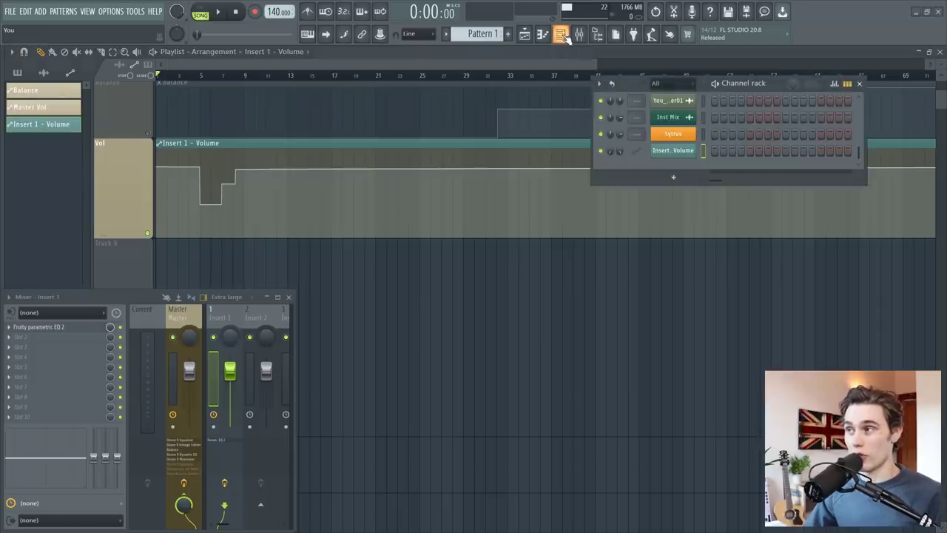
{"action": "right_click", "coordinate": [670, 153]}
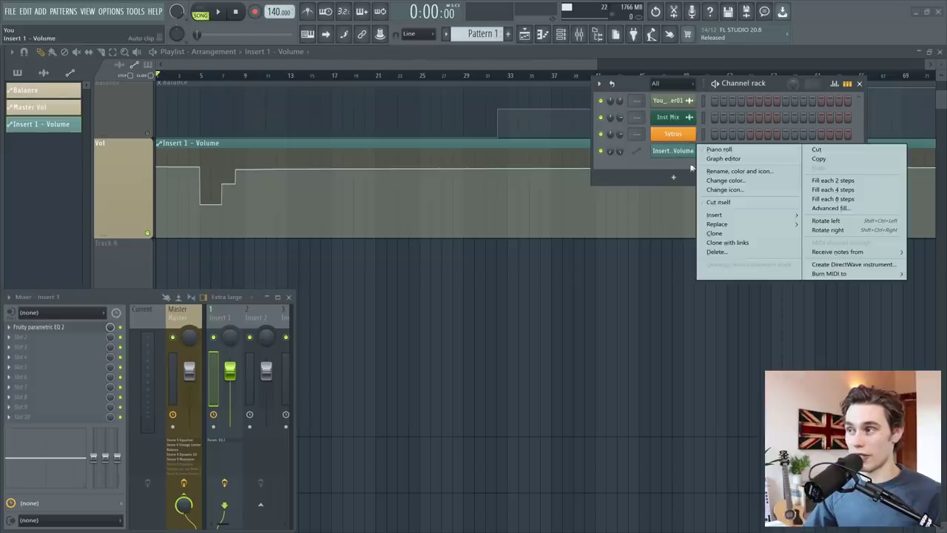
{"action": "left_click", "coordinate": [719, 252]}
{"action": "left_click", "coordinate": [529, 308]}
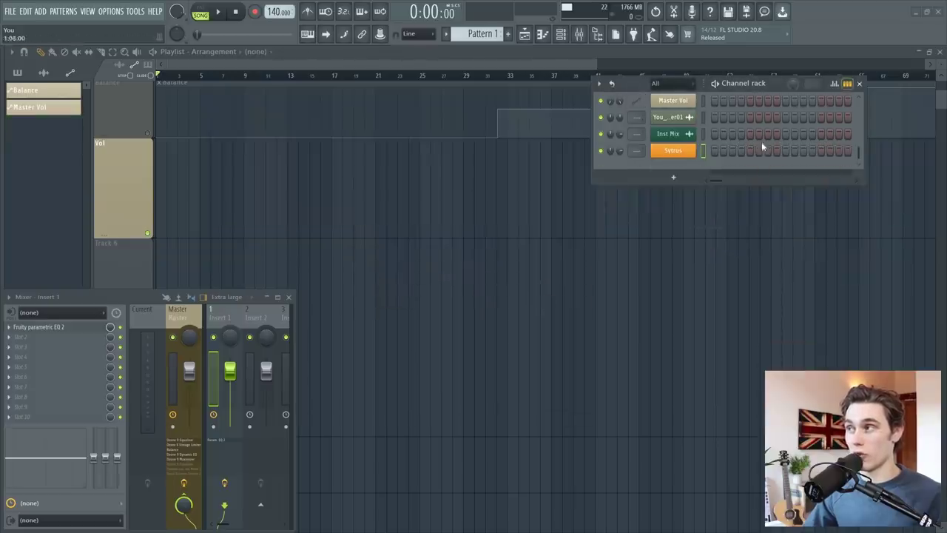
{"action": "left_click", "coordinate": [859, 84]}
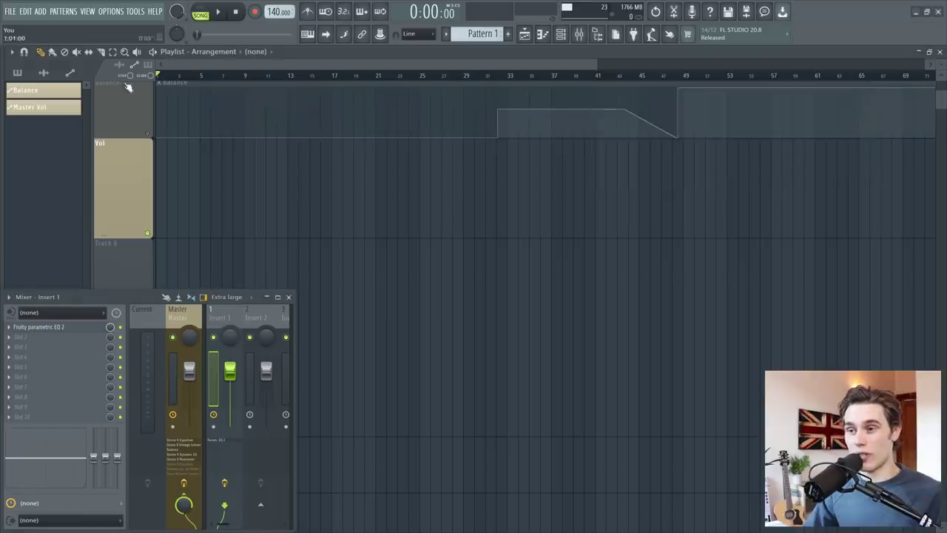
Lower and raise the Insert 1 volume, playing the song to check the automation.
{"action": "left_click_drag", "start_coordinate": [231, 373], "coordinate": [231, 386]}
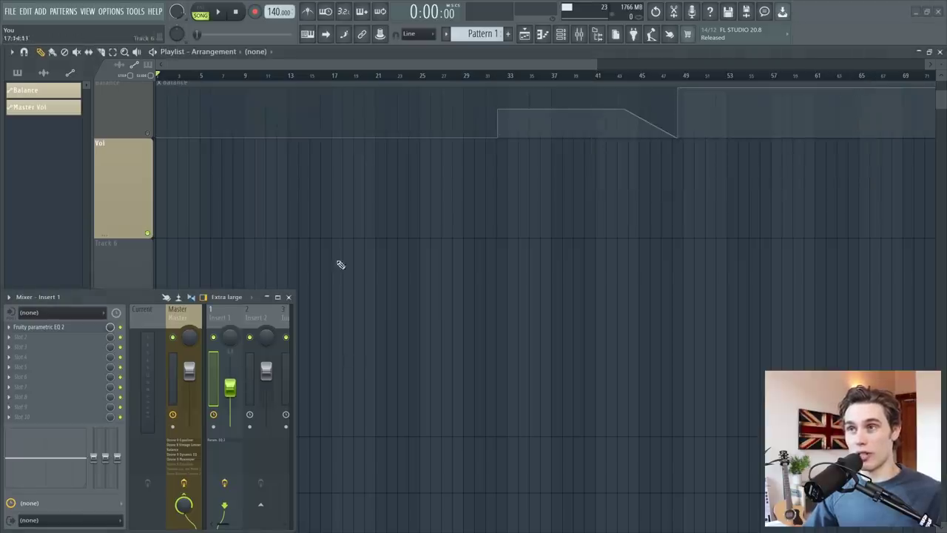
{"action": "left_click", "coordinate": [222, 13]}
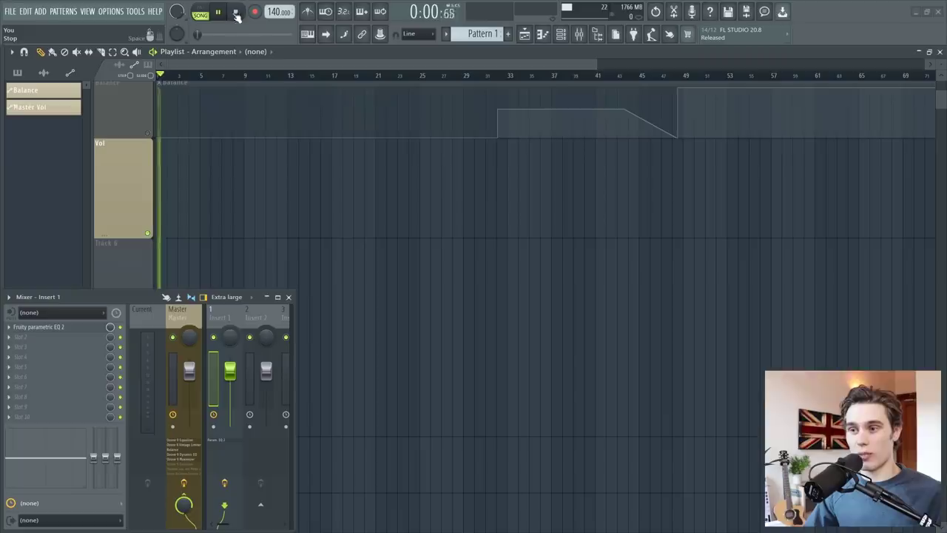
{"action": "left_click", "coordinate": [236, 14]}
{"action": "left_click_drag", "start_coordinate": [230, 372], "coordinate": [230, 359]}
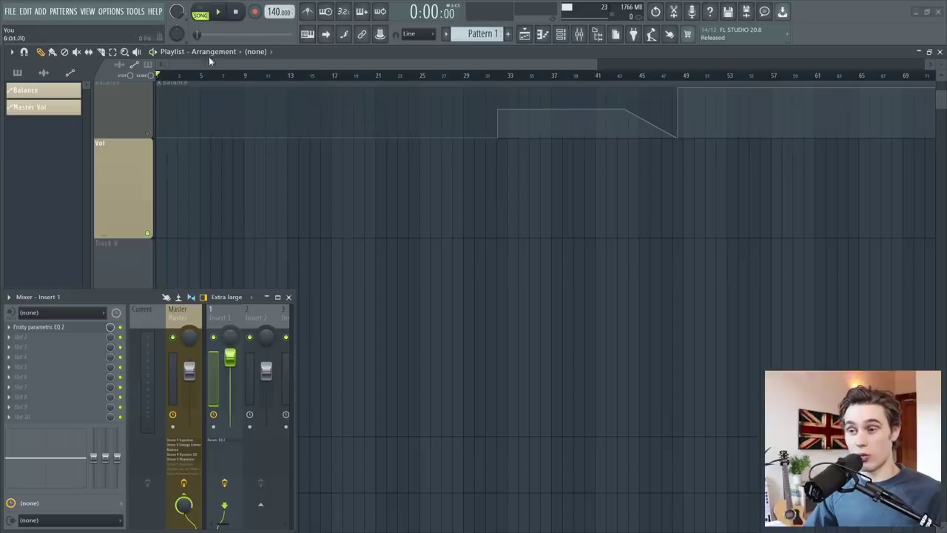
{"action": "left_click", "coordinate": [220, 13]}
{"action": "left_click", "coordinate": [236, 12]}
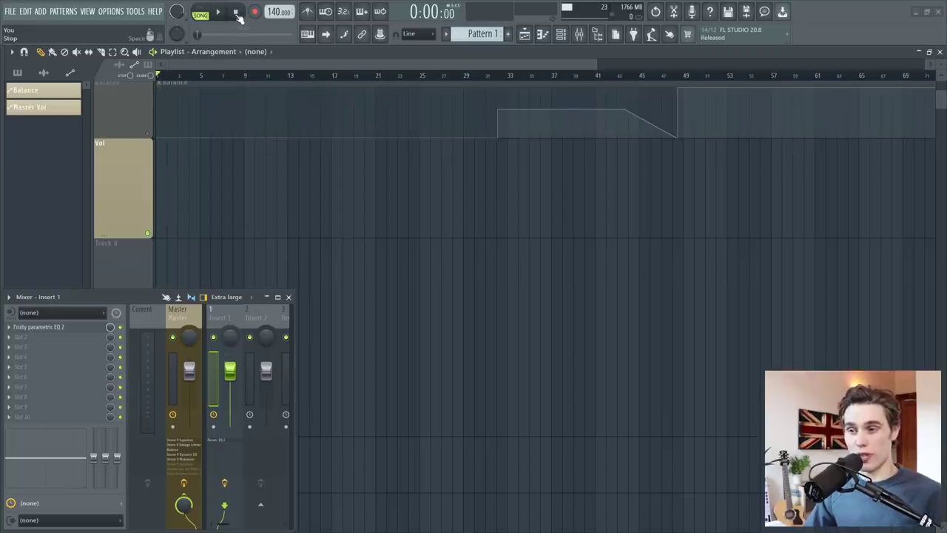
Delete the Insert 1 volume's initial automation value, set it to 64%, and play.
{"action": "right_click", "coordinate": [231, 372]}
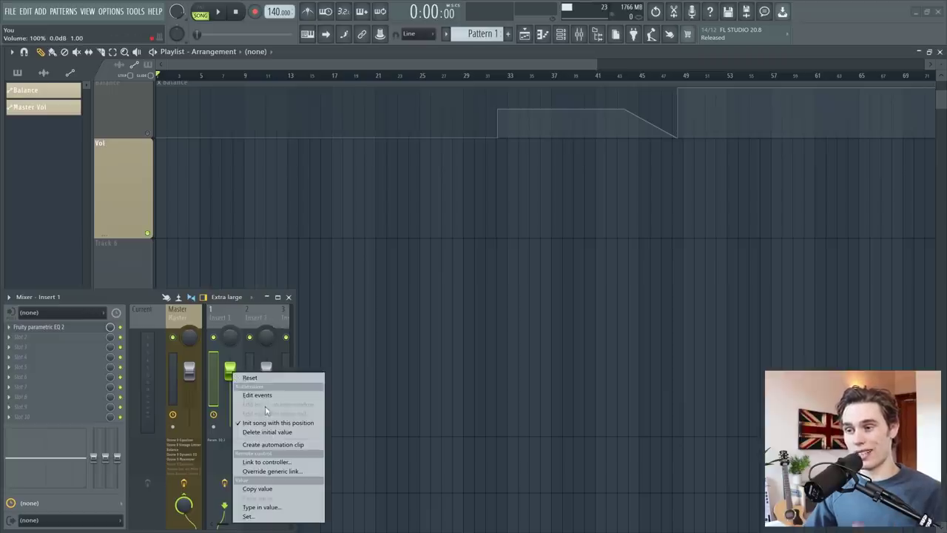
{"action": "left_click", "coordinate": [275, 433]}
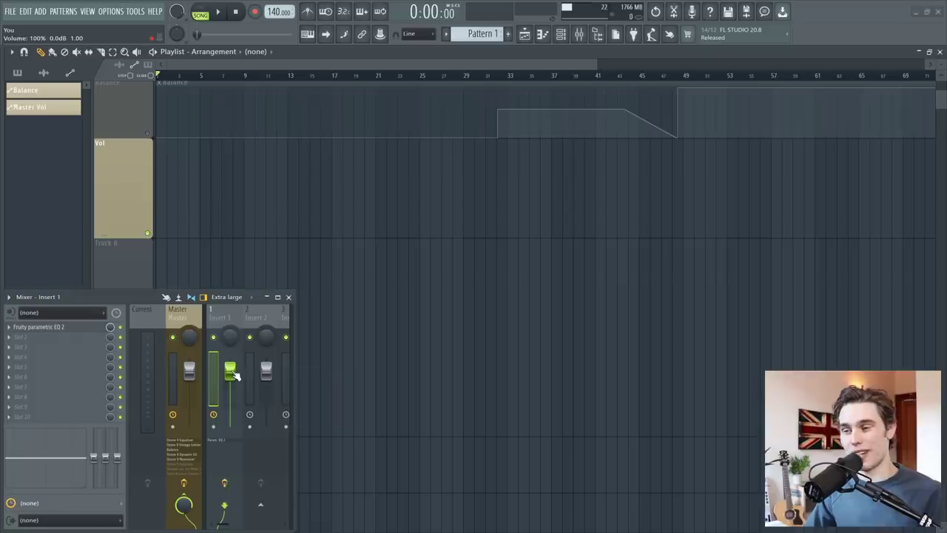
{"action": "mouse_move", "coordinate": [231, 372]}
{"action": "left_mouse_down"}
{"action": "mouse_move", "coordinate": [232, 394]}
{"action": "mouse_move", "coordinate": [231, 373]}
{"action": "left_mouse_up"}
{"action": "key", "text": "space"}
{"action": "key", "text": "space"}
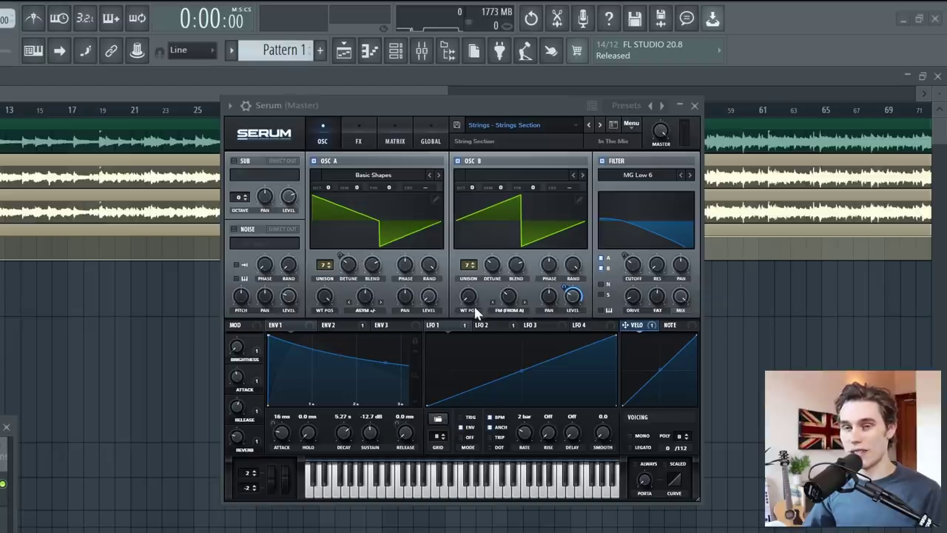
Reset Serum's OSC A unison blend and set it to 69.
{"action": "left_click", "coordinate": [372, 265]}
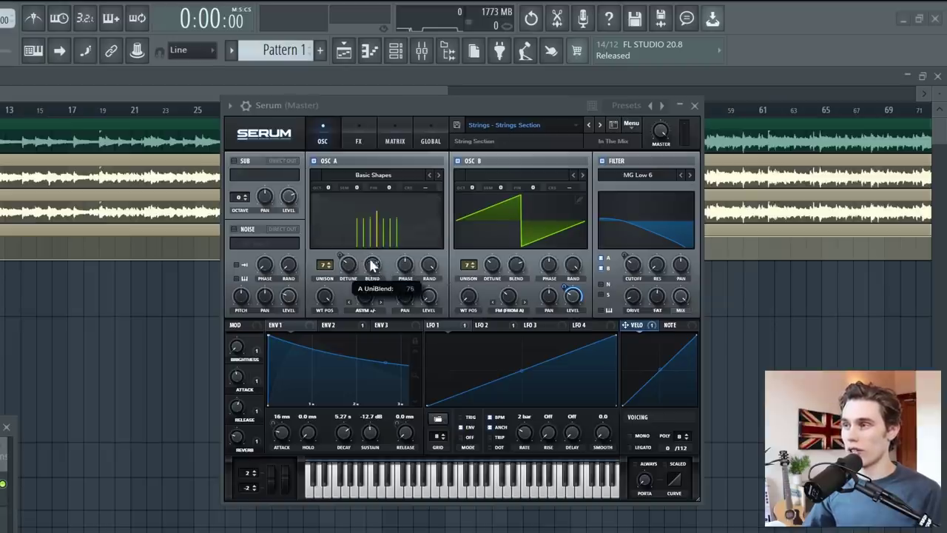
{"action": "right_click", "coordinate": [372, 264]}
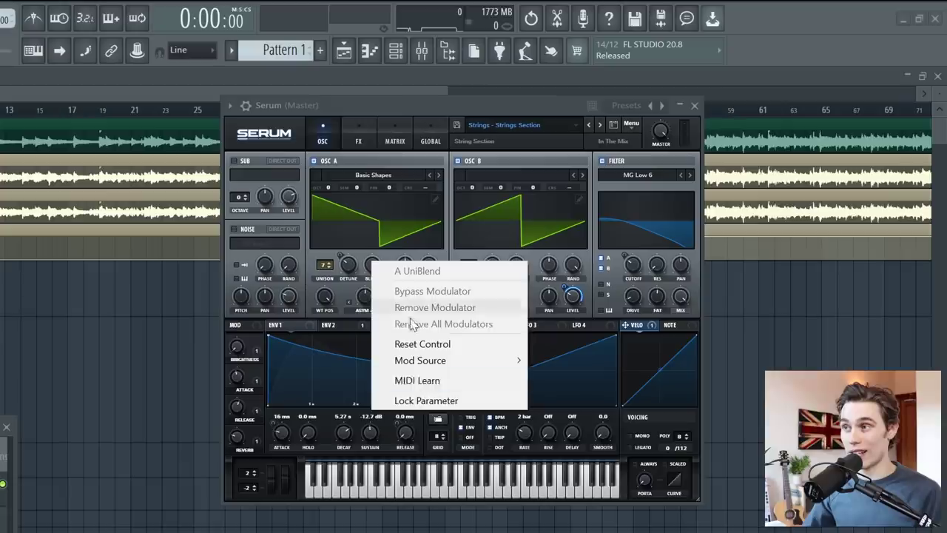
{"action": "left_click", "coordinate": [386, 344]}
{"action": "left_click_drag", "start_coordinate": [370, 271], "coordinate": [372, 270]}
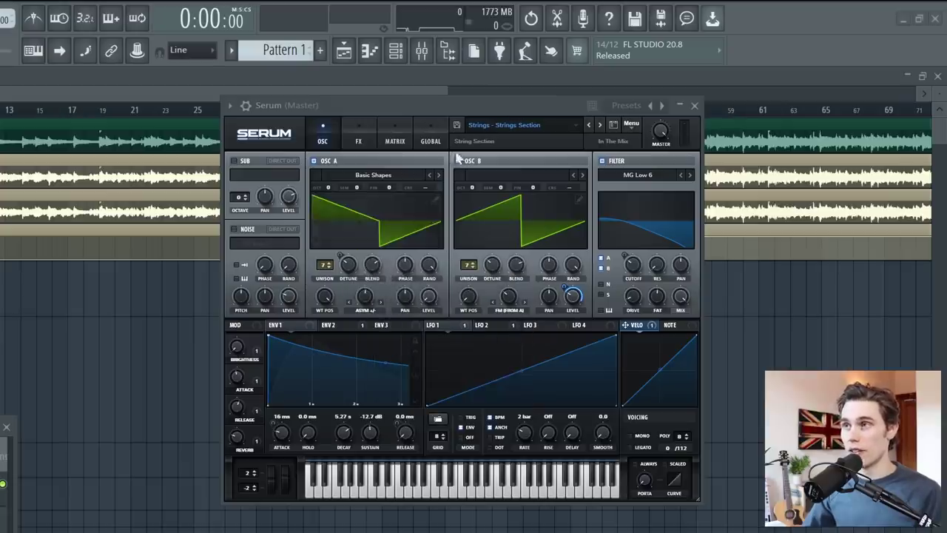
Create a Serum - A UniBlend automation clip from the last-tweaked parameter menu.
{"action": "left_click", "coordinate": [145, 50]}
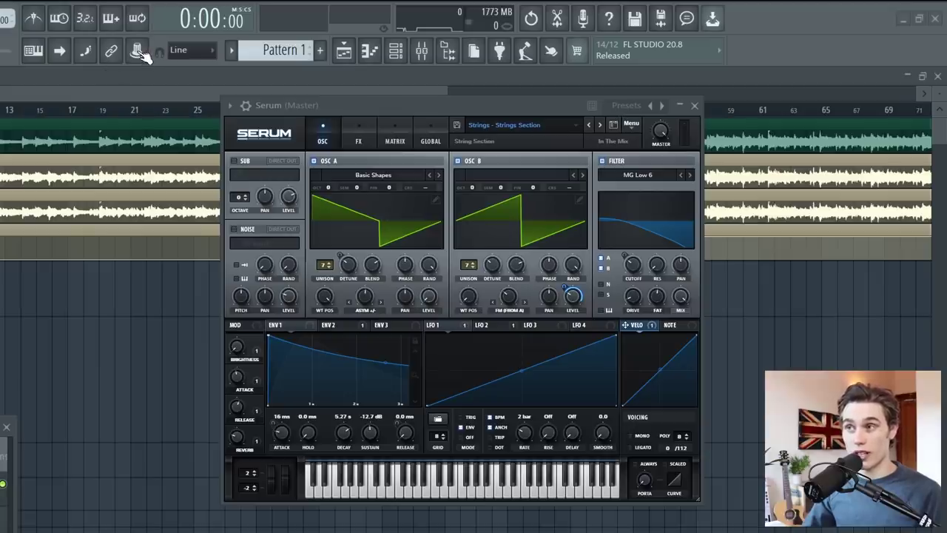
{"action": "left_click", "coordinate": [142, 54]}
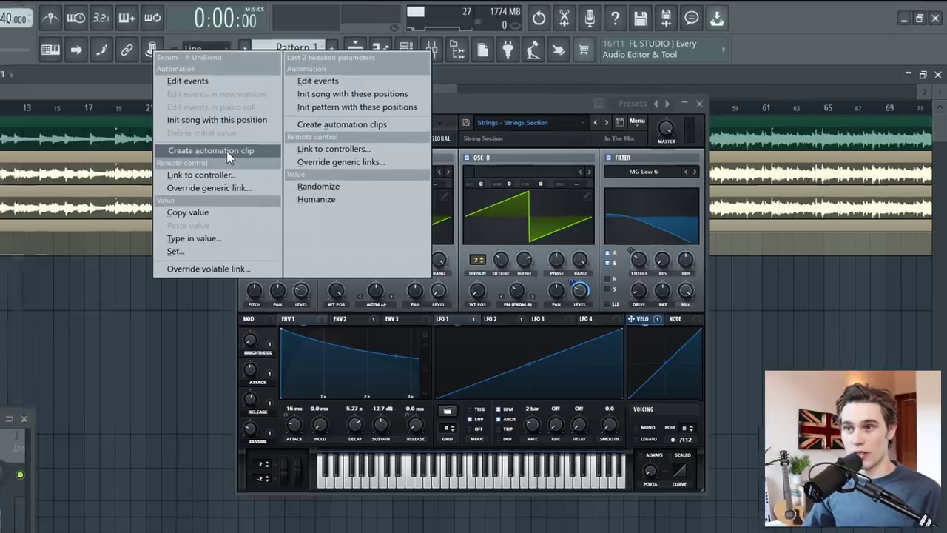
{"action": "left_click", "coordinate": [222, 154]}
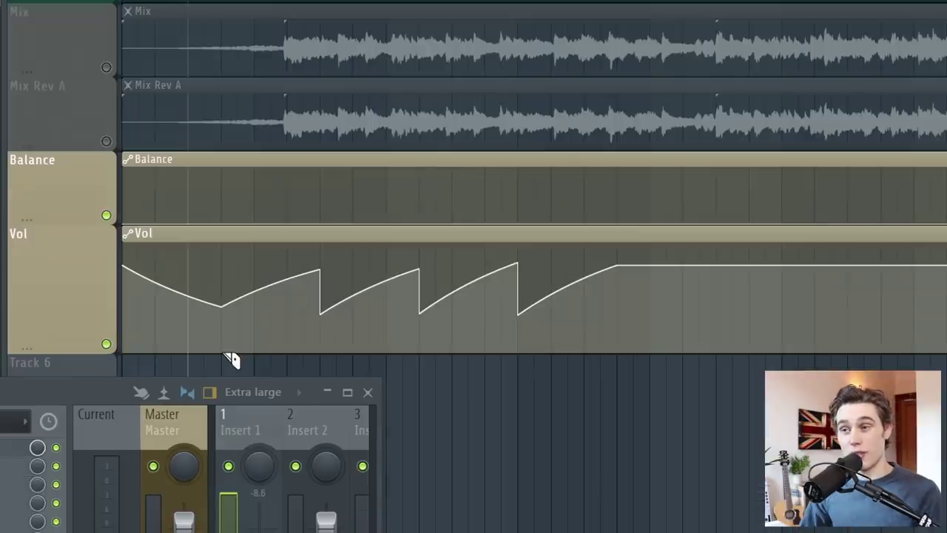
Slice the Vol clip and delete its first and flat end pieces, keeping the sawtooth.
{"action": "left_click_drag", "start_coordinate": [222, 356], "coordinate": [222, 231]}
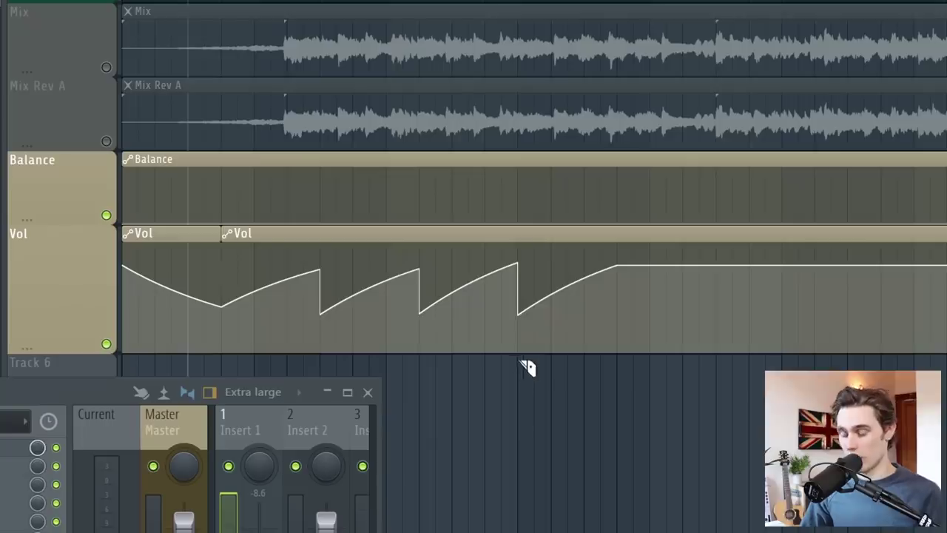
{"action": "left_click_drag", "start_coordinate": [518, 361], "coordinate": [522, 222]}
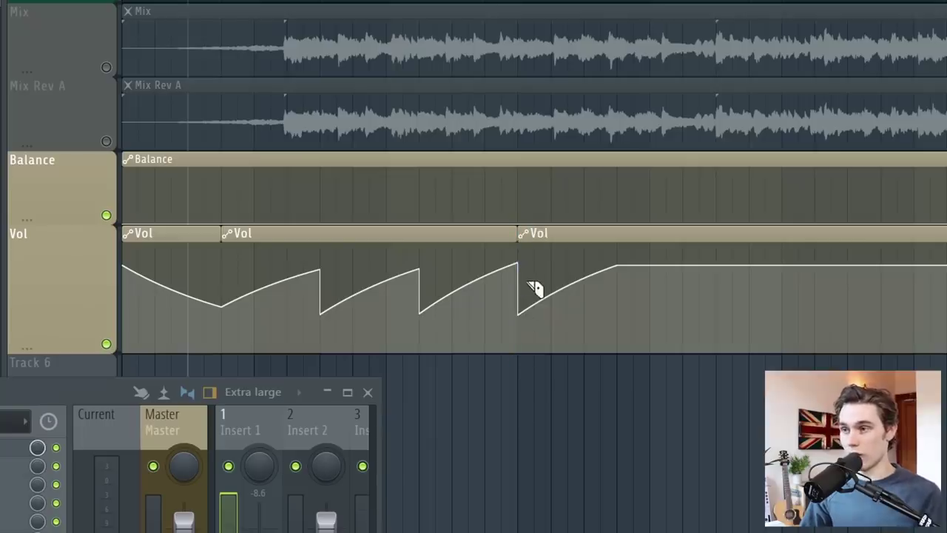
{"action": "right_click", "coordinate": [589, 235]}
{"action": "right_click", "coordinate": [179, 242]}
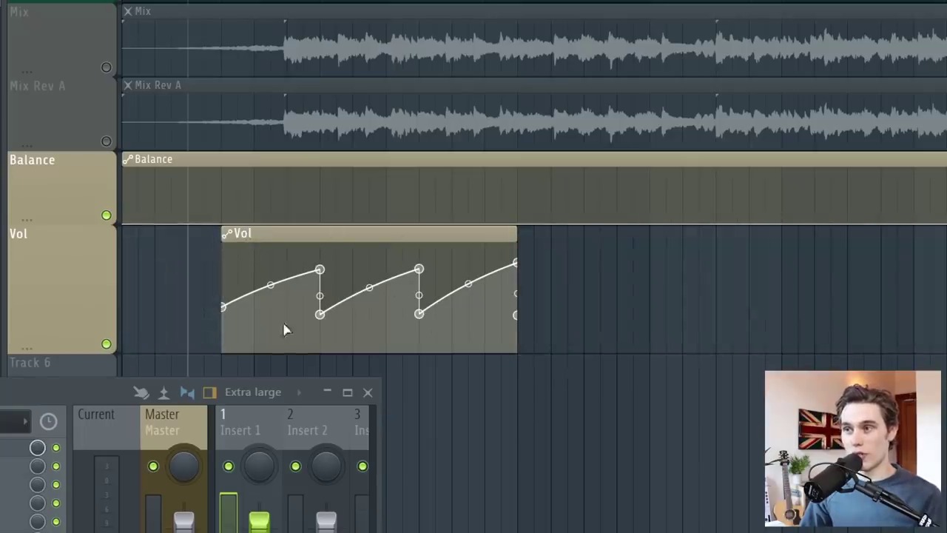
Paint four back-to-back copies of the sawtooth Vol clip and select them all.
{"action": "mouse_move", "coordinate": [503, 275]}
{"action": "left_mouse_down"}
{"action": "mouse_move", "coordinate": [608, 229]}
{"action": "mouse_move", "coordinate": [873, 259]}
{"action": "left_mouse_up"}
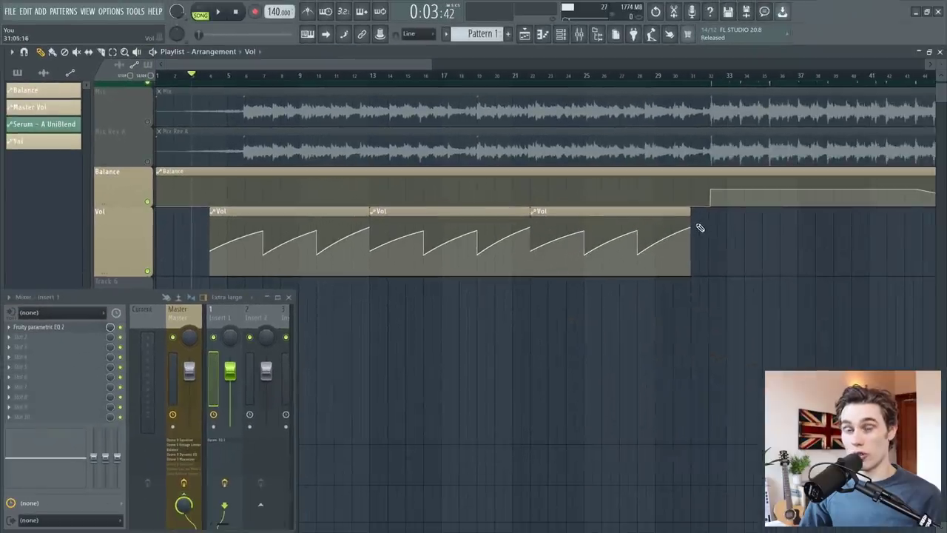
{"action": "left_click", "coordinate": [700, 228]}
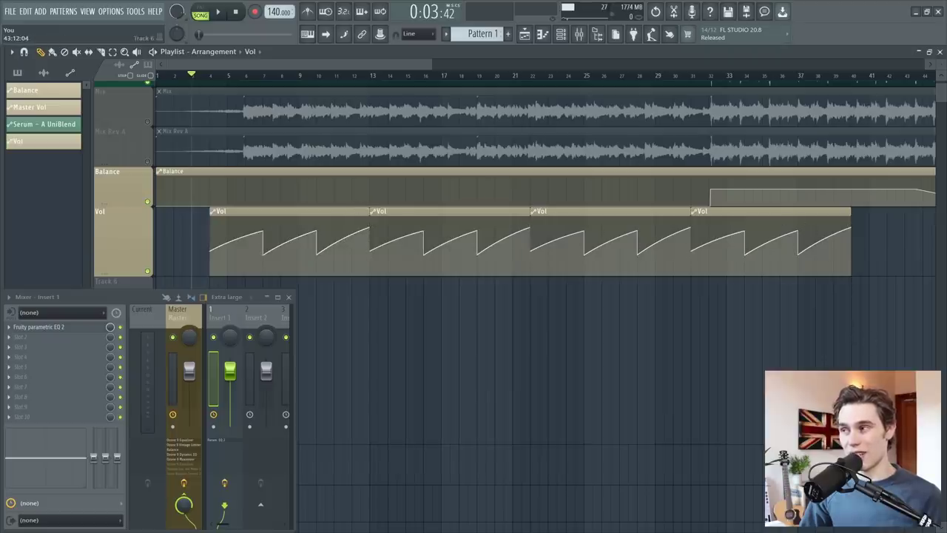
{"action": "left_click_drag", "start_coordinate": [886, 235], "coordinate": [186, 263]}
{"action": "left_click", "coordinate": [888, 244]}
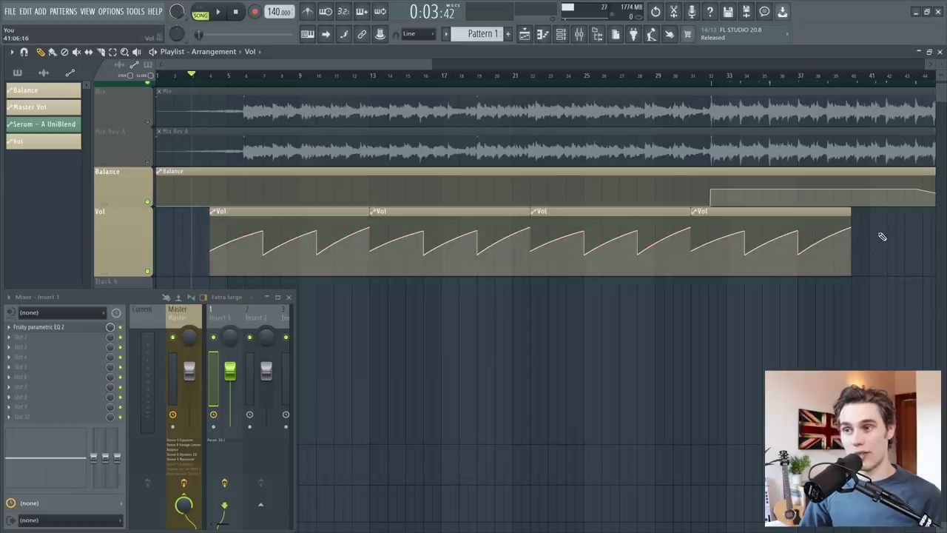
{"action": "left_click_drag", "start_coordinate": [883, 236], "coordinate": [207, 230]}
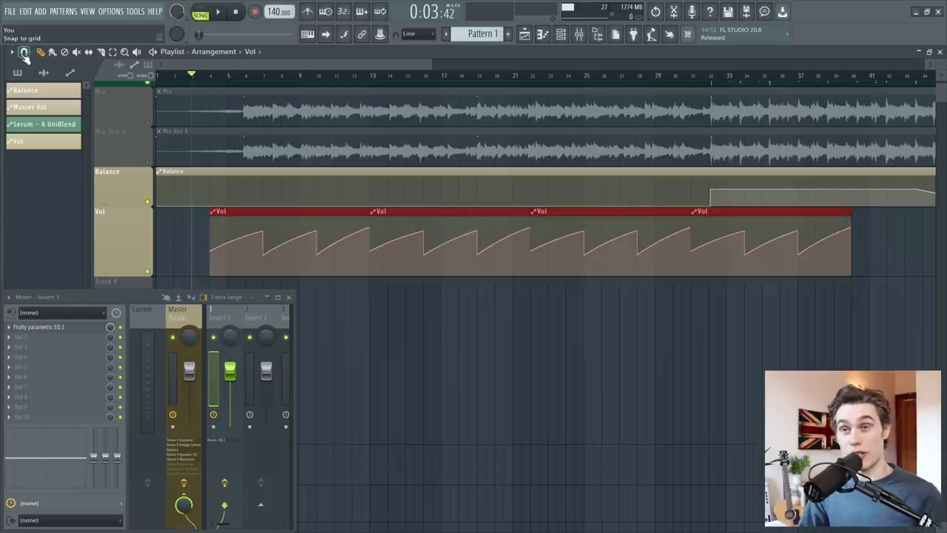
Merge the four selected Vol clips through the playlist's Merge automation clips option.
{"action": "left_click", "coordinate": [12, 53]}
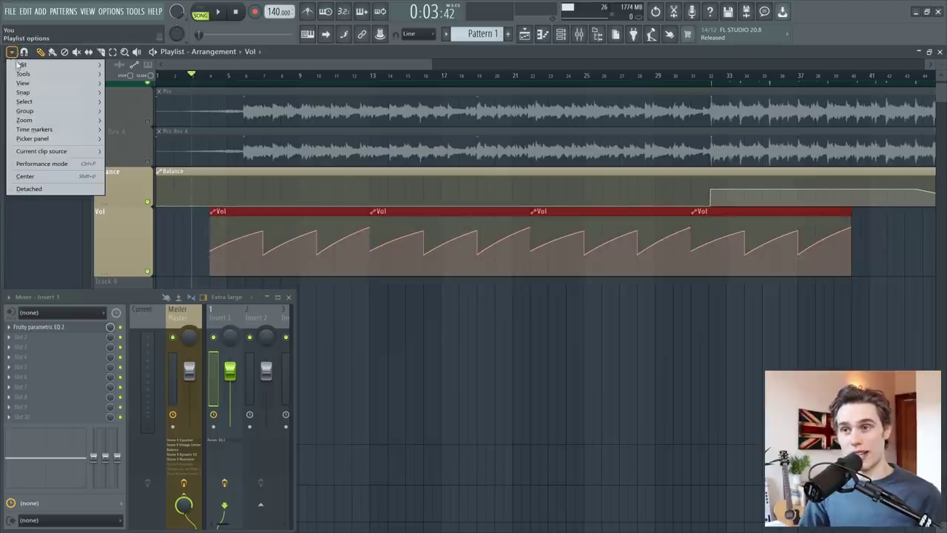
{"action": "mouse_move", "coordinate": [20, 65]}
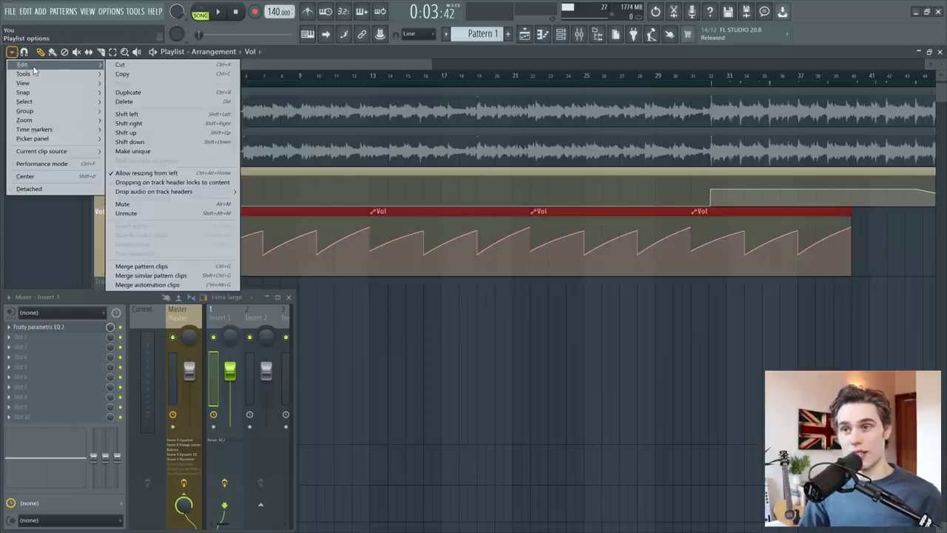
{"action": "left_click", "coordinate": [191, 286]}
{"action": "mouse_move", "coordinate": [384, 274]}
{"action": "left_mouse_down"}
{"action": "mouse_move", "coordinate": [370, 307]}
{"action": "mouse_move", "coordinate": [394, 237]}
{"action": "left_mouse_up"}
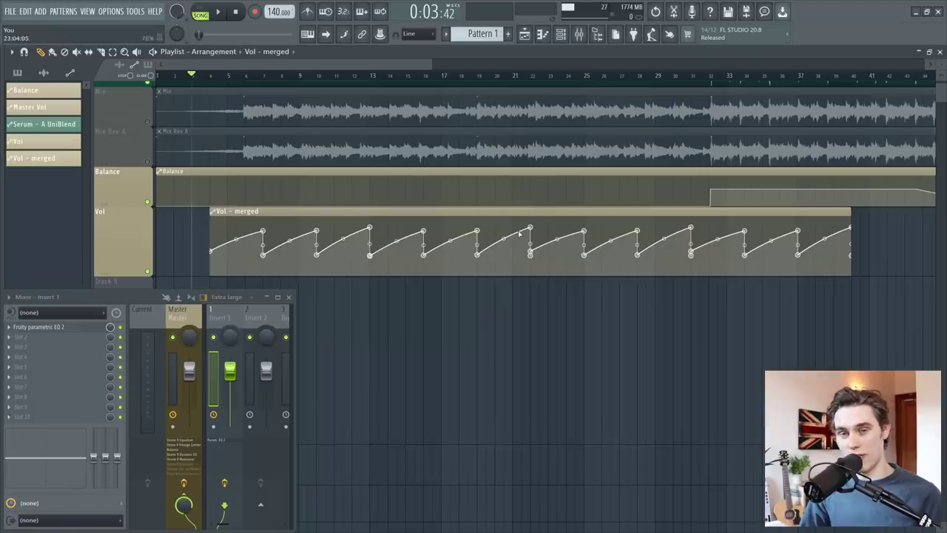
Close the mixer with F9, then place and delete a test Vol clip on Track 6.
{"action": "key", "text": "F9"}
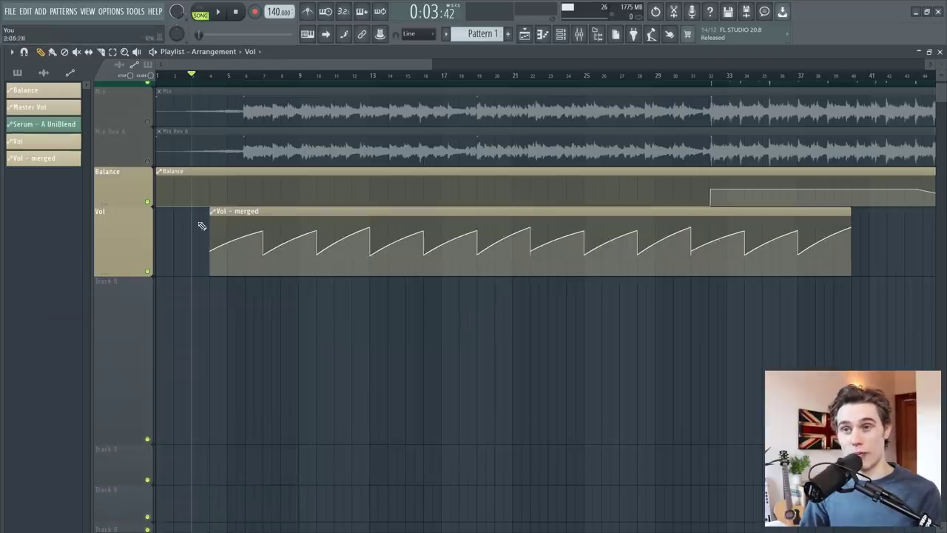
{"action": "left_click_drag", "start_coordinate": [70, 142], "coordinate": [233, 318]}
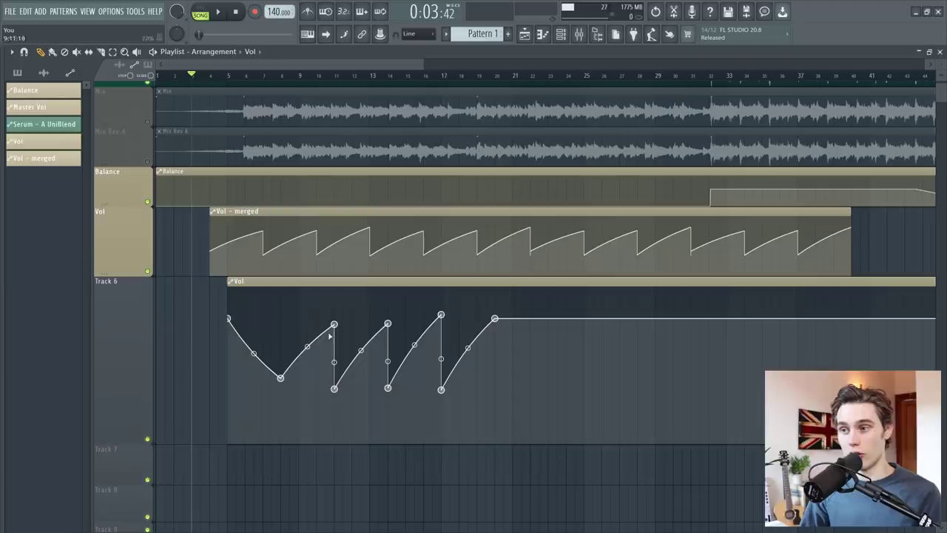
{"action": "right_click", "coordinate": [378, 286]}
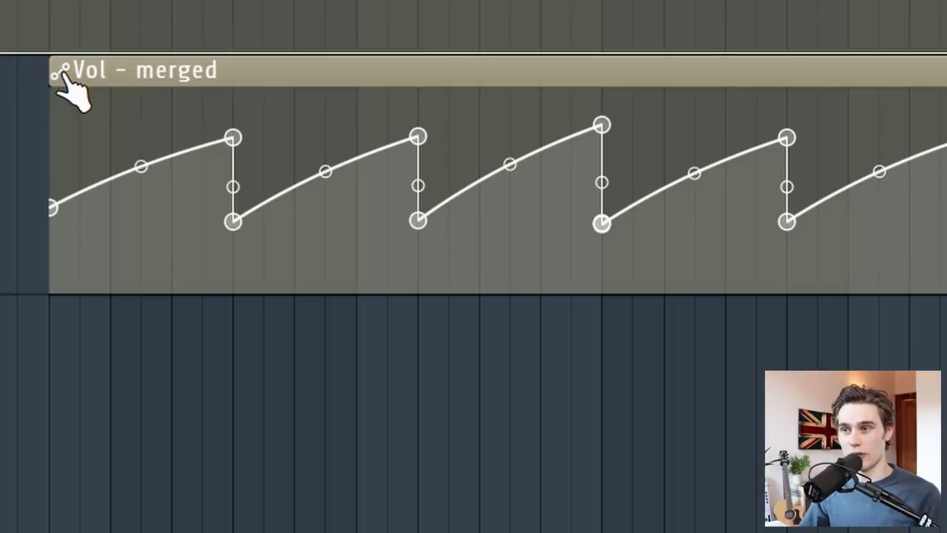
{"action": "left_click", "coordinate": [63, 71]}
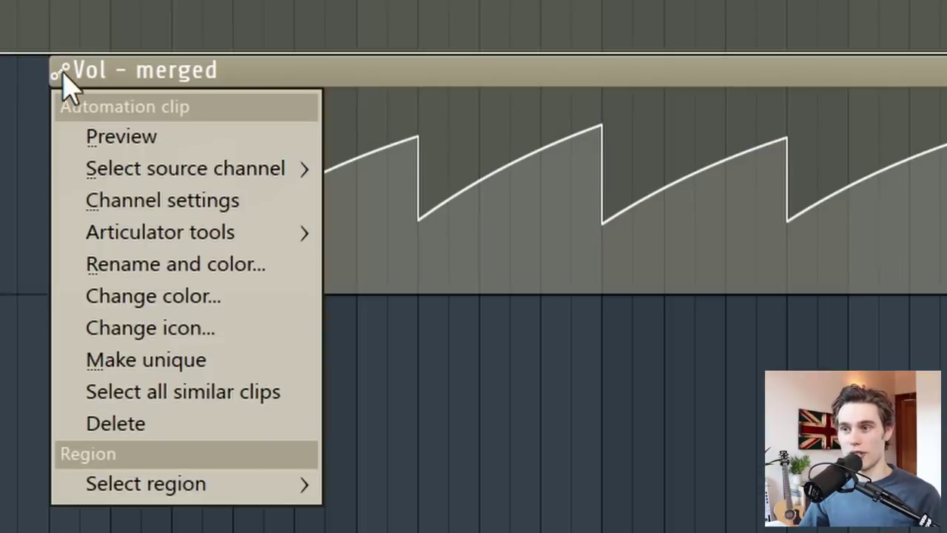
{"action": "mouse_move", "coordinate": [213, 234]}
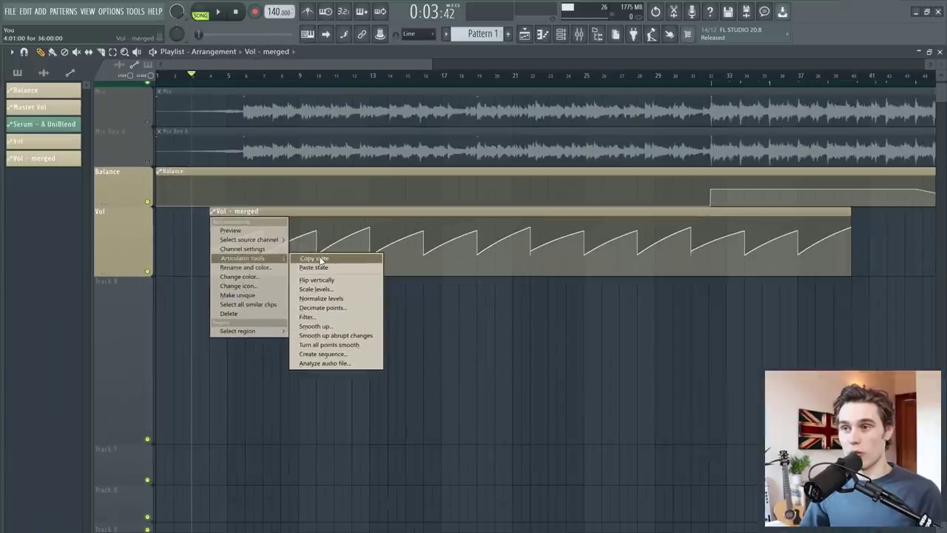
{"action": "left_click", "coordinate": [320, 259]}
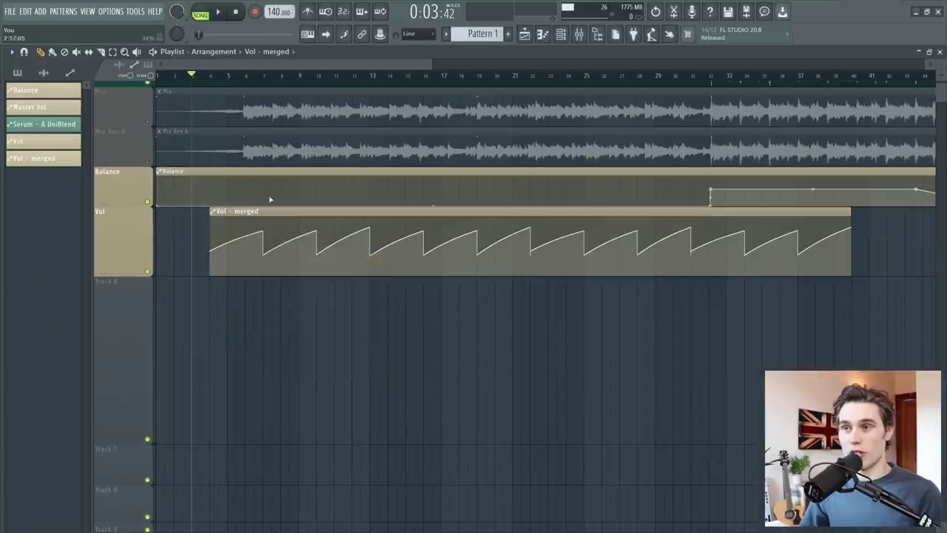
{"action": "right_click", "coordinate": [160, 178]}
{"action": "mouse_move", "coordinate": [194, 219]}
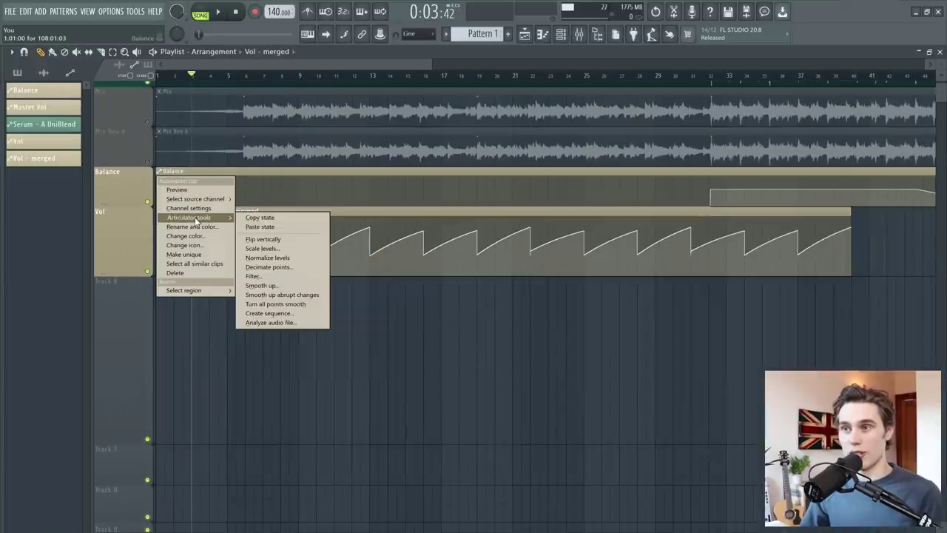
{"action": "left_click", "coordinate": [259, 226]}
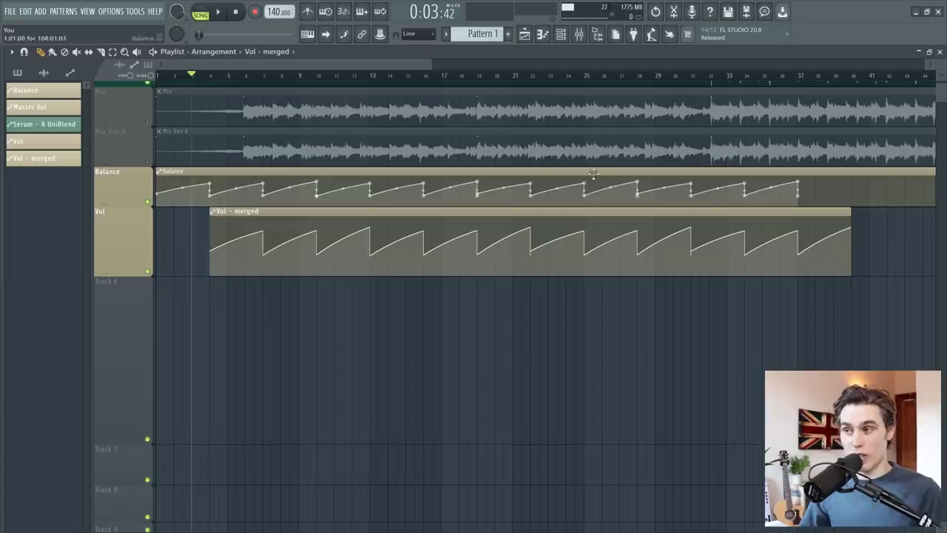
{"action": "key", "text": "ctrl+z"}
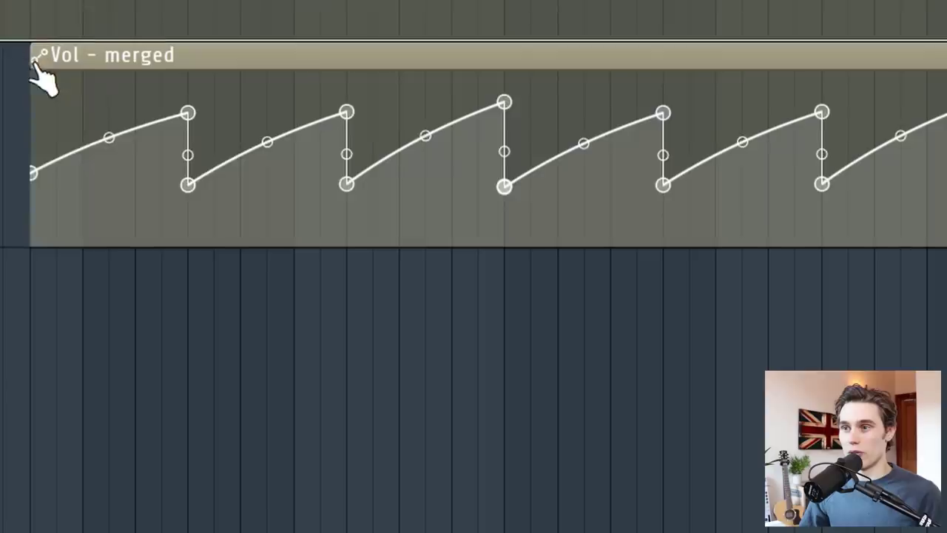
Apply Articulator Scale levels to Vol - merged, lowering Multiply and adjusting Offset.
{"action": "left_click", "coordinate": [213, 212]}
{"action": "mouse_move", "coordinate": [136, 194]}
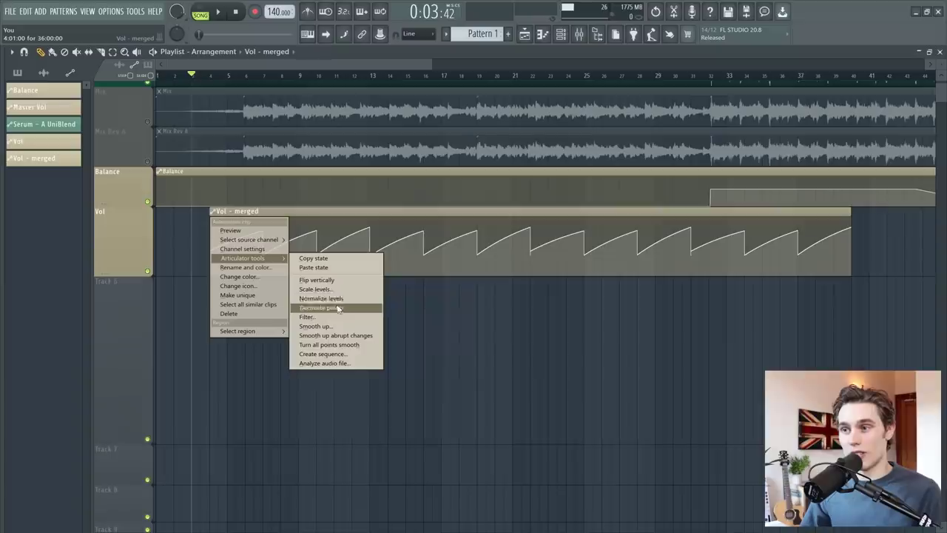
{"action": "left_click", "coordinate": [329, 289]}
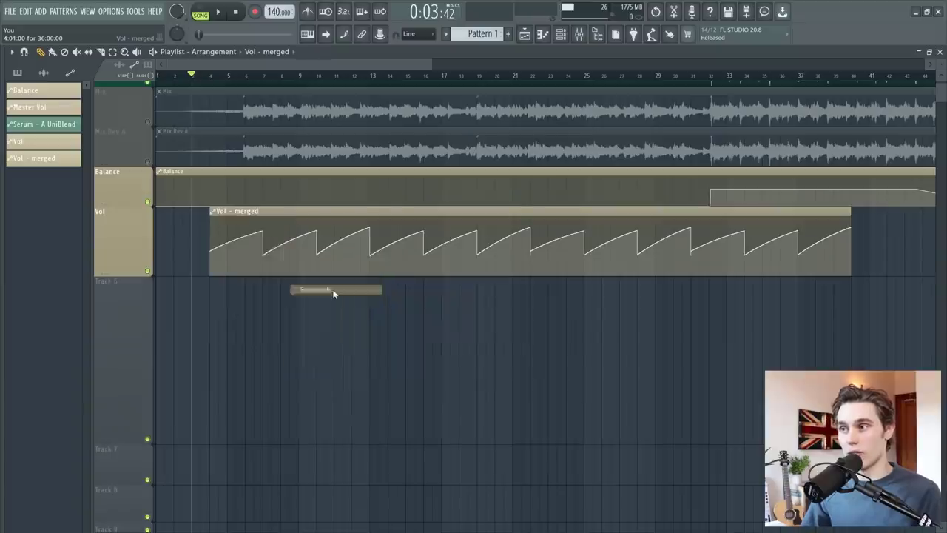
{"action": "left_click_drag", "start_coordinate": [488, 189], "coordinate": [674, 210]}
{"action": "left_click_drag", "start_coordinate": [658, 265], "coordinate": [684, 285]}
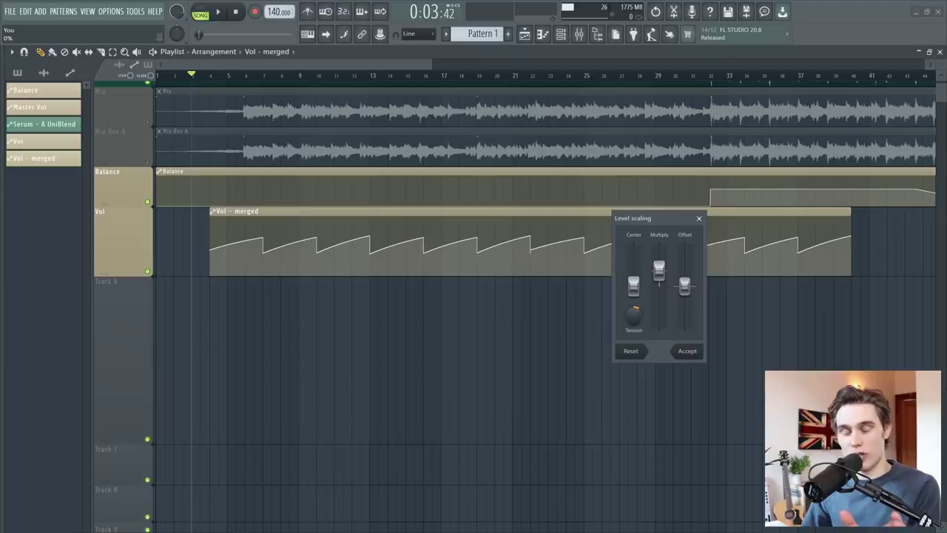
{"action": "left_click_drag", "start_coordinate": [684, 285], "coordinate": [684, 286]}
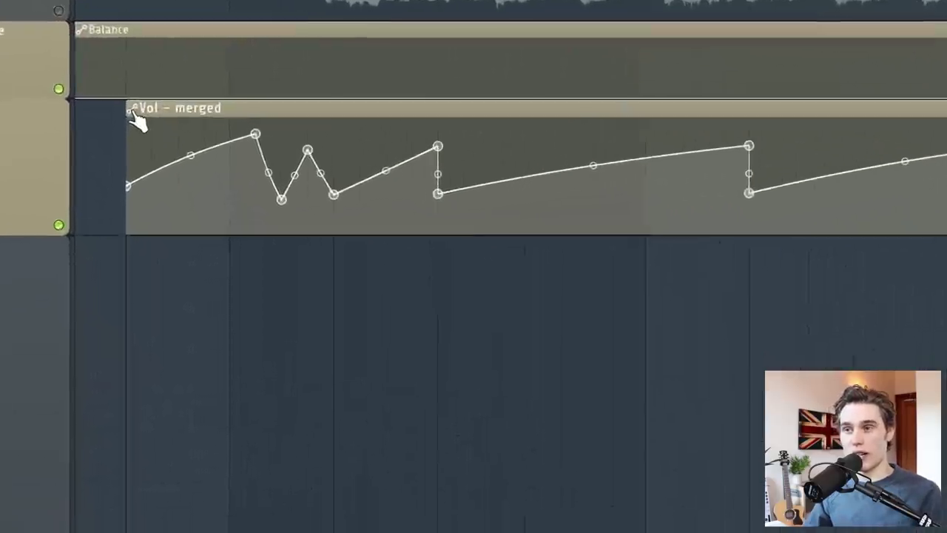
Apply Smooth up to Vol - merged, raise linked Attack/Release, then unlink them.
{"action": "right_click", "coordinate": [178, 199]}
{"action": "mouse_move", "coordinate": [217, 252]}
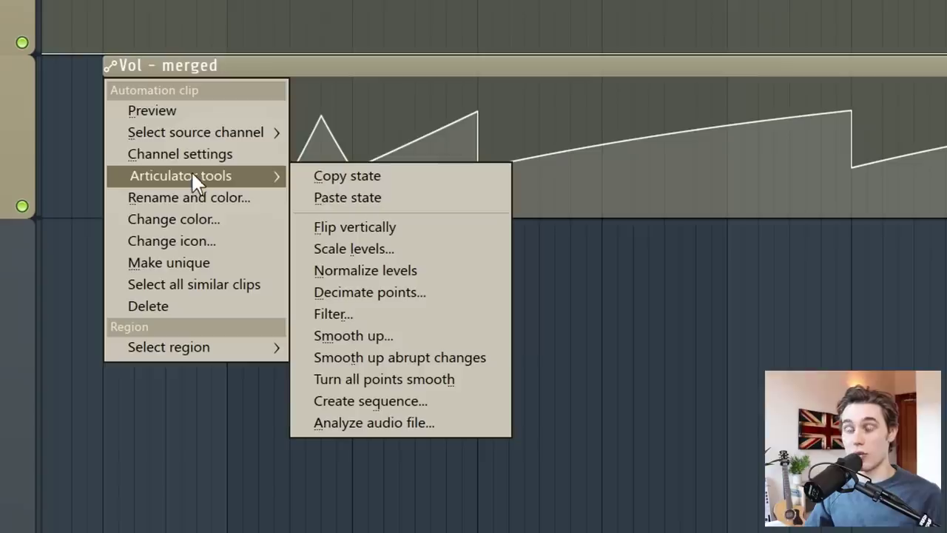
{"action": "left_click", "coordinate": [382, 337]}
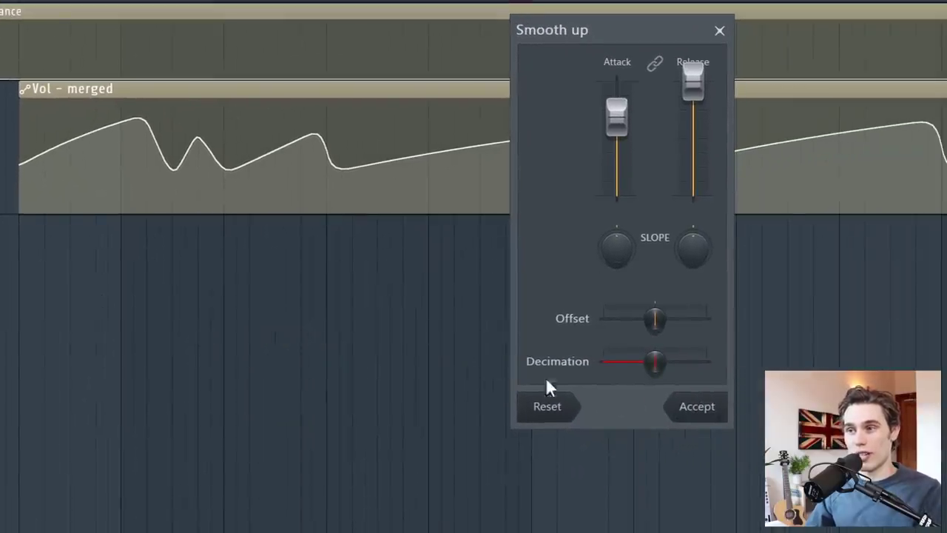
{"action": "left_click", "coordinate": [547, 406]}
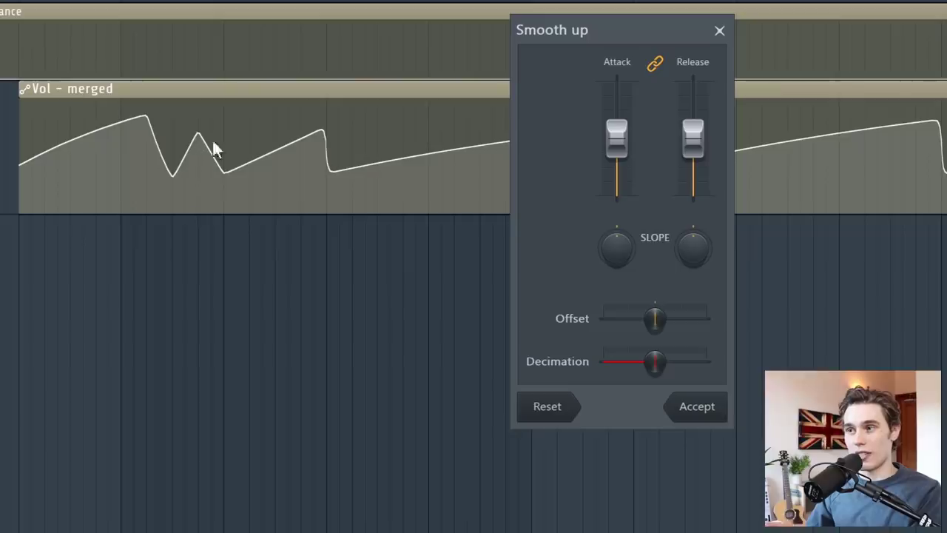
{"action": "left_click_drag", "start_coordinate": [694, 137], "coordinate": [642, 122]}
{"action": "left_click", "coordinate": [654, 65]}
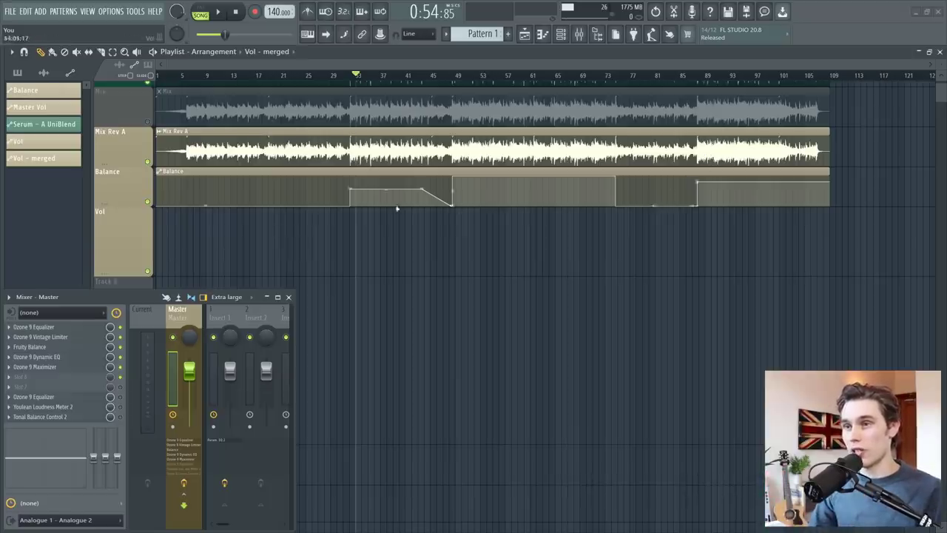
Make the Balance automation track taller and open the master's Fruity Balance, sweeping Volume back to 0 dB.
{"action": "left_click_drag", "start_coordinate": [125, 206], "coordinate": [125, 228]}
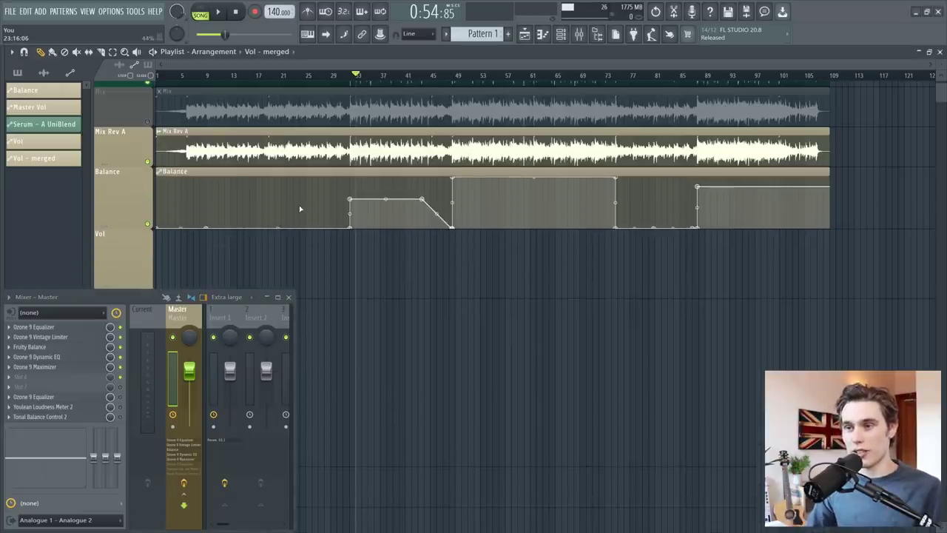
{"action": "left_click", "coordinate": [58, 347]}
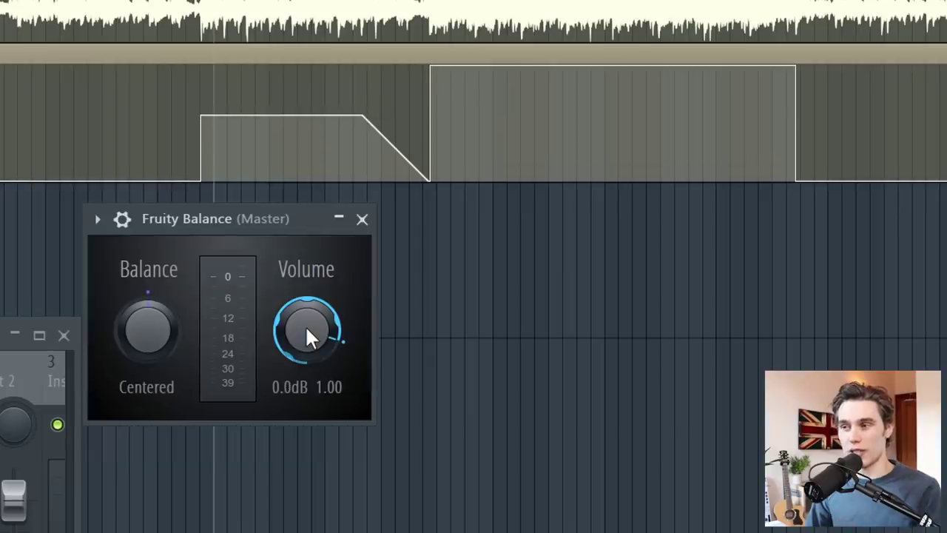
{"action": "mouse_move", "coordinate": [306, 328]}
{"action": "left_mouse_down"}
{"action": "mouse_move", "coordinate": [306, 399]}
{"action": "mouse_move", "coordinate": [310, 324]}
{"action": "left_mouse_up"}
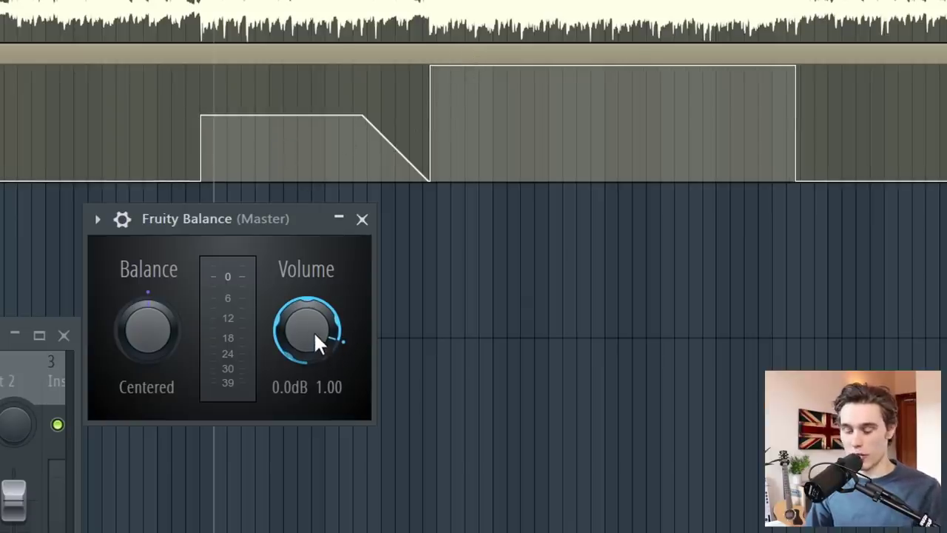
Play and stop the song, then lower the Fruity Balance Volume to -0.5 dB and fully down.
{"action": "key", "text": "space"}
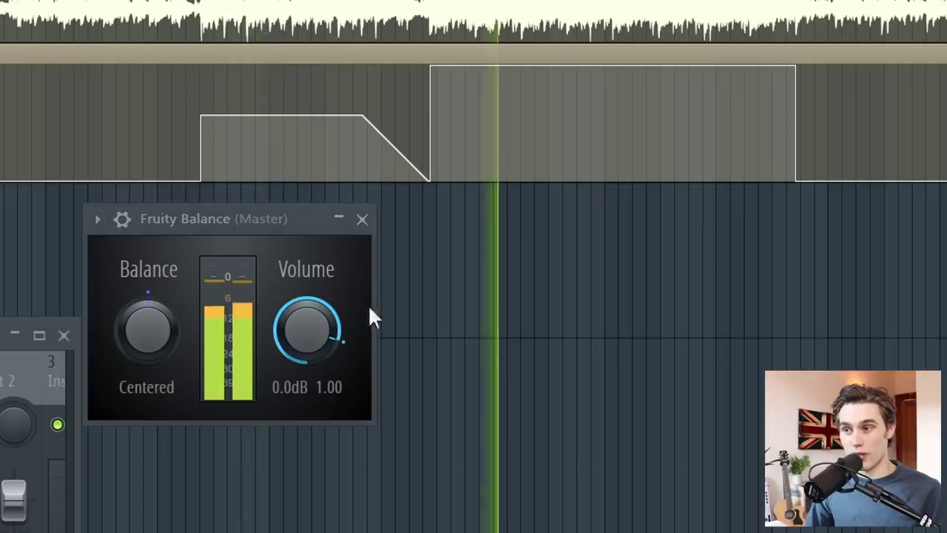
{"action": "key", "text": "space"}
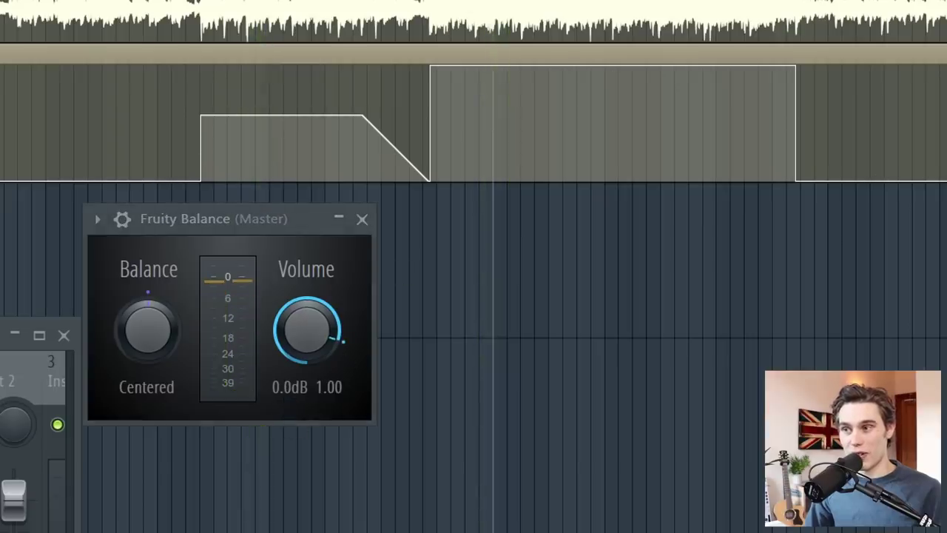
{"action": "left_click_drag", "start_coordinate": [306, 329], "coordinate": [306, 335]}
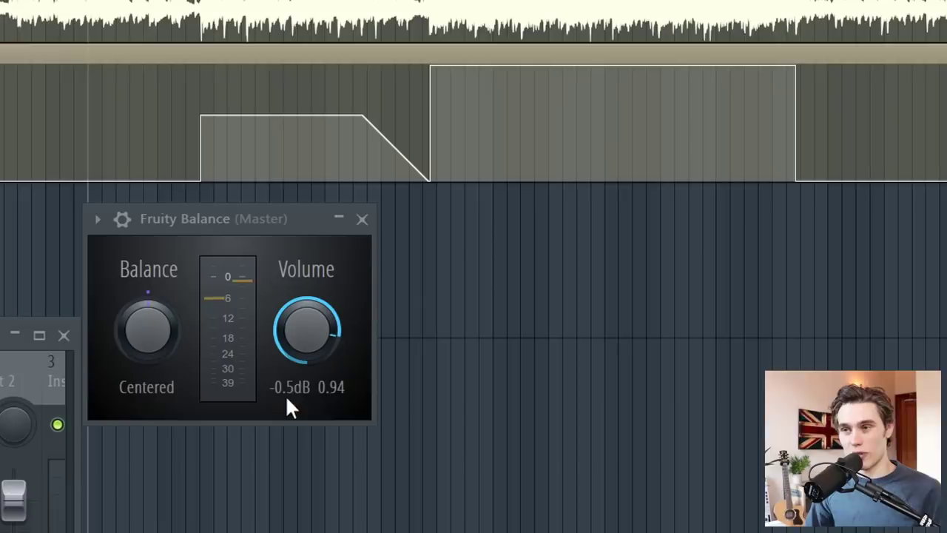
{"action": "mouse_move", "coordinate": [38, 180]}
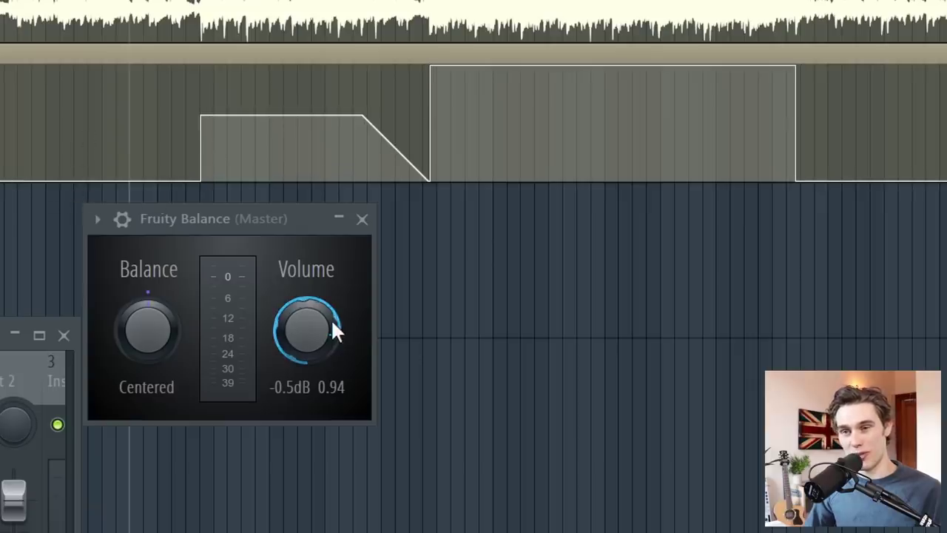
{"action": "left_click_drag", "start_coordinate": [331, 318], "coordinate": [311, 311]}
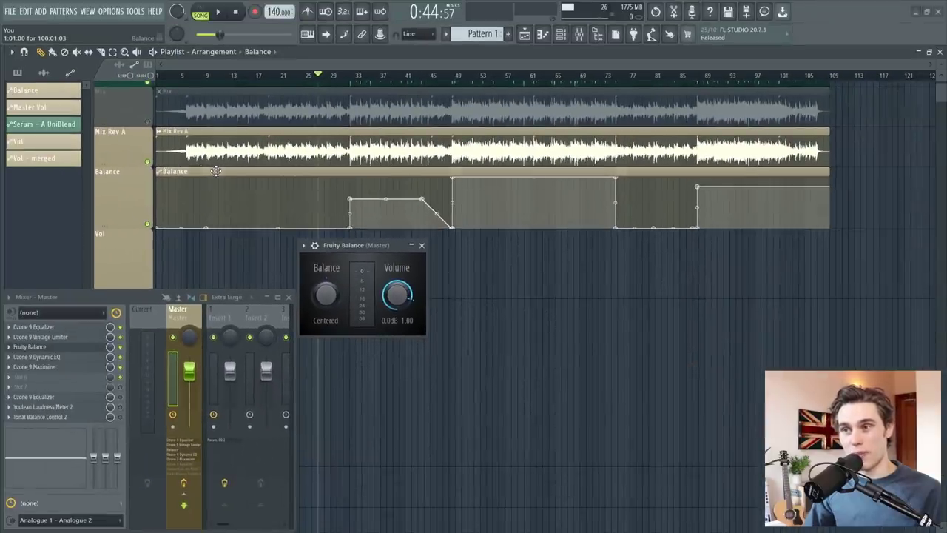
Open the Balance clip's settings and set its minimum to the copied -5.0 dB Volume value.
{"action": "double_click", "coordinate": [215, 171]}
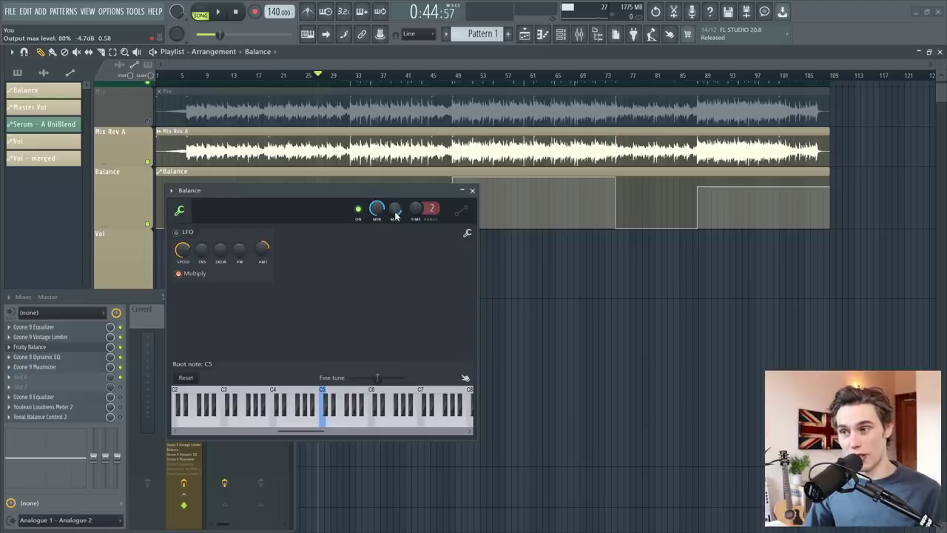
{"action": "left_click_drag", "start_coordinate": [393, 190], "coordinate": [751, 163]}
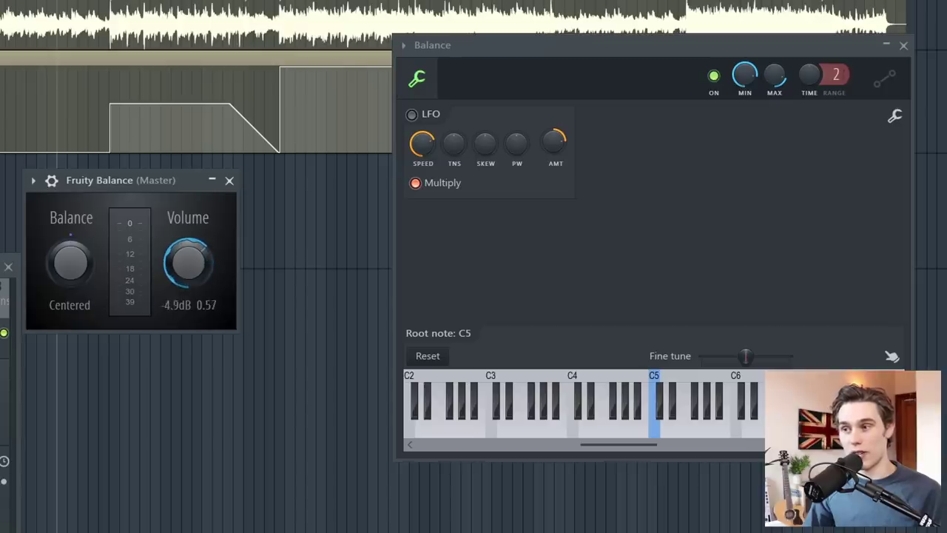
{"action": "right_click", "coordinate": [185, 264]}
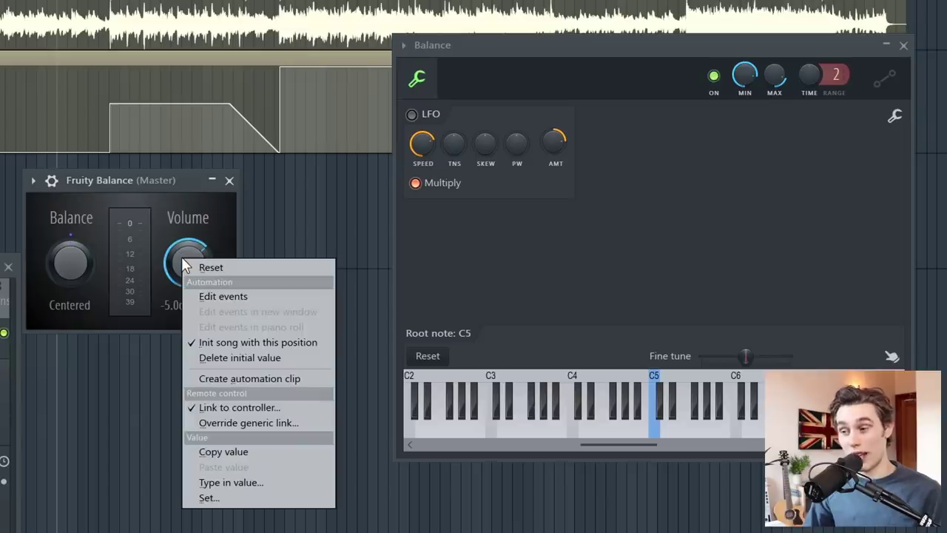
{"action": "left_click", "coordinate": [223, 450]}
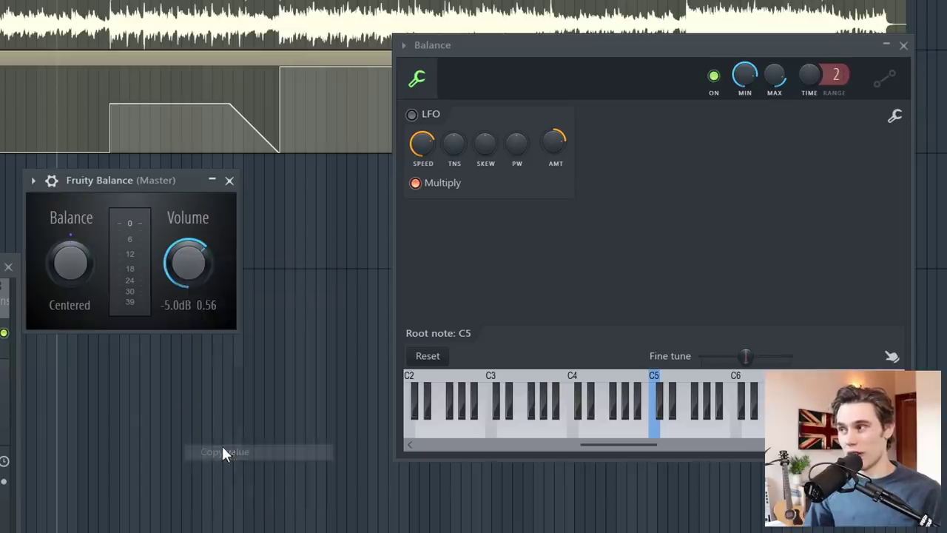
{"action": "right_click", "coordinate": [742, 83]}
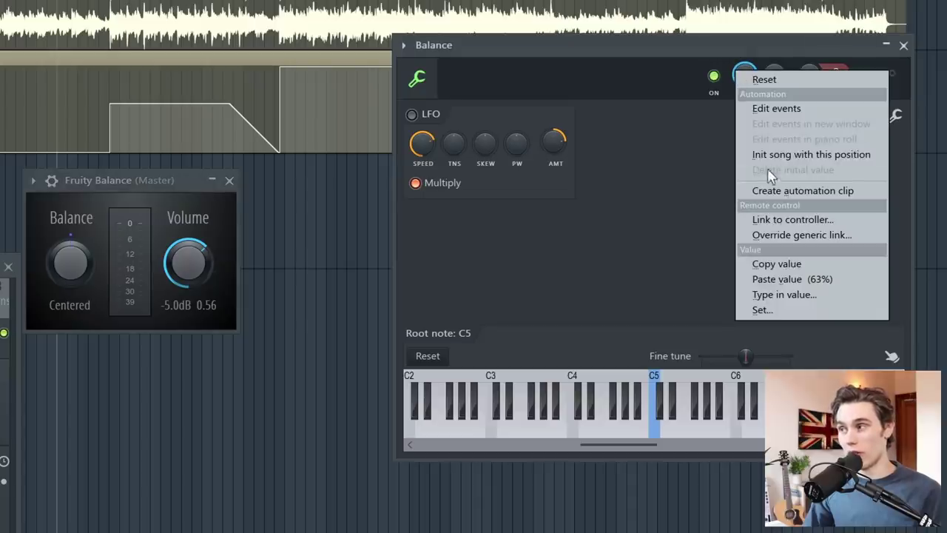
{"action": "left_click", "coordinate": [784, 279]}
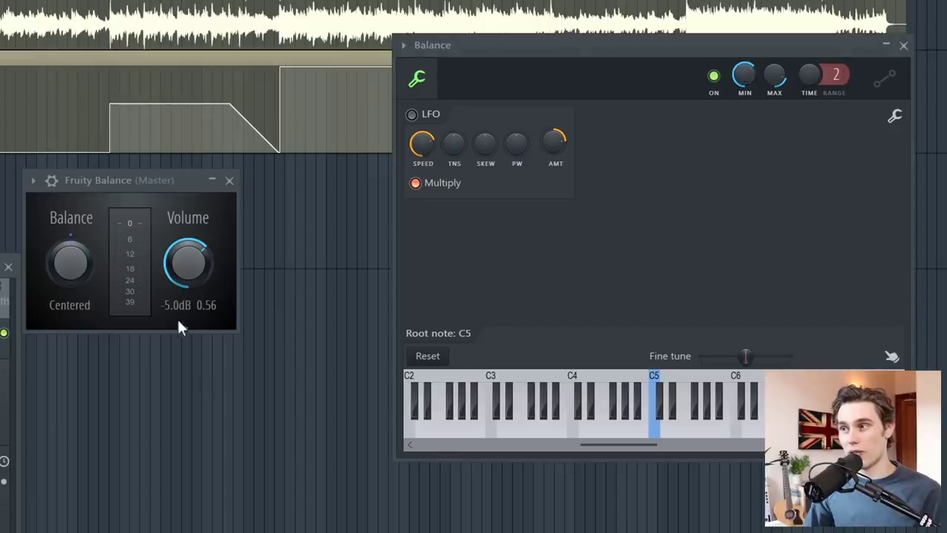
Raise Volume to 4.9 dB, paste it as the clip's maximum, then turn Volume to that maximum.
{"action": "left_click", "coordinate": [337, 61]}
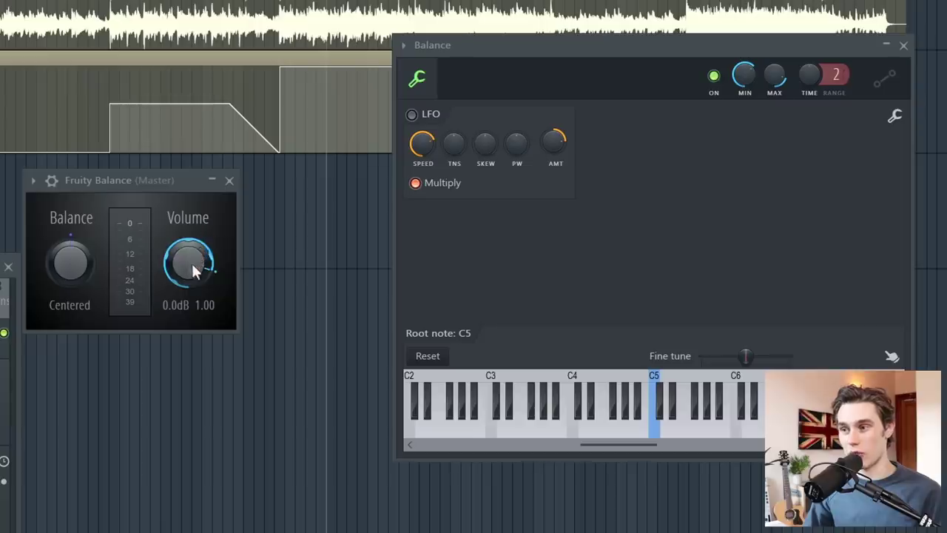
{"action": "left_click_drag", "start_coordinate": [190, 262], "coordinate": [190, 244]}
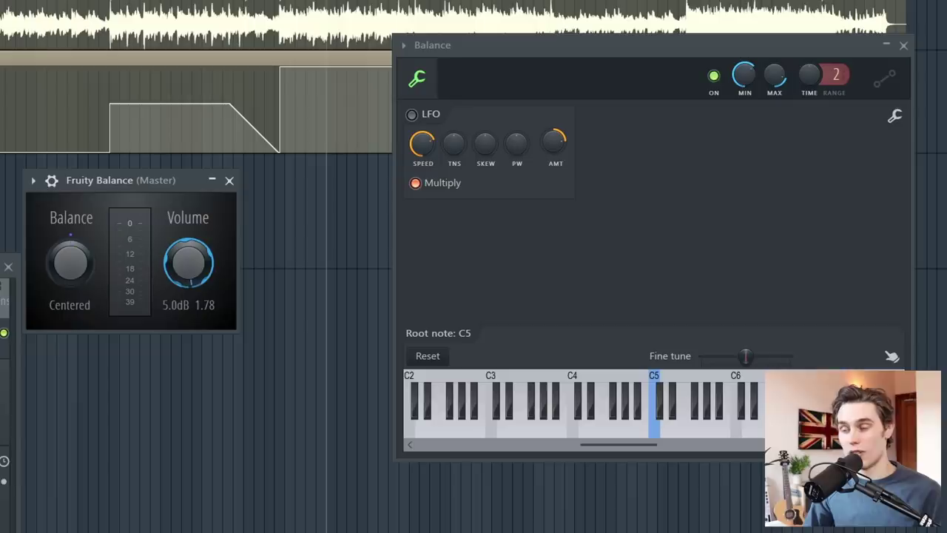
{"action": "right_click", "coordinate": [191, 262]}
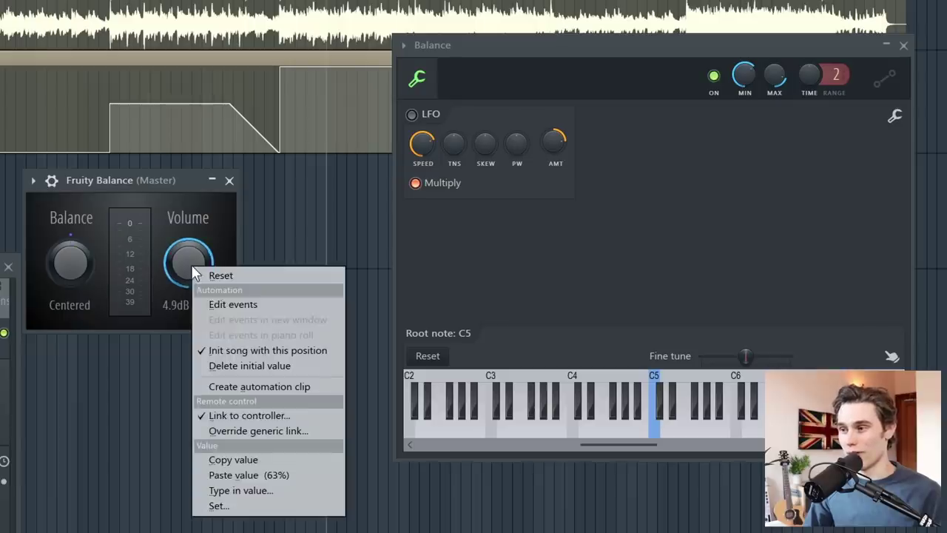
{"action": "left_click", "coordinate": [261, 458]}
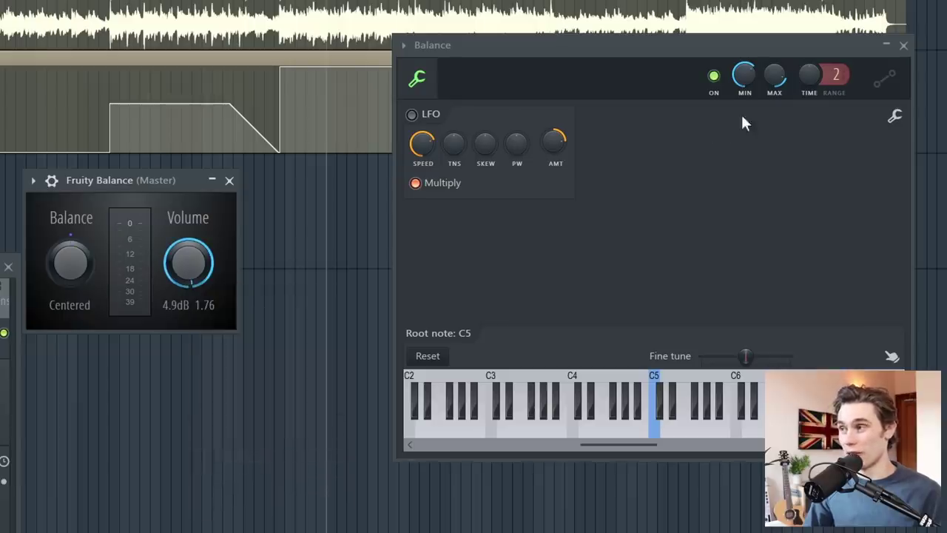
{"action": "right_click", "coordinate": [775, 84]}
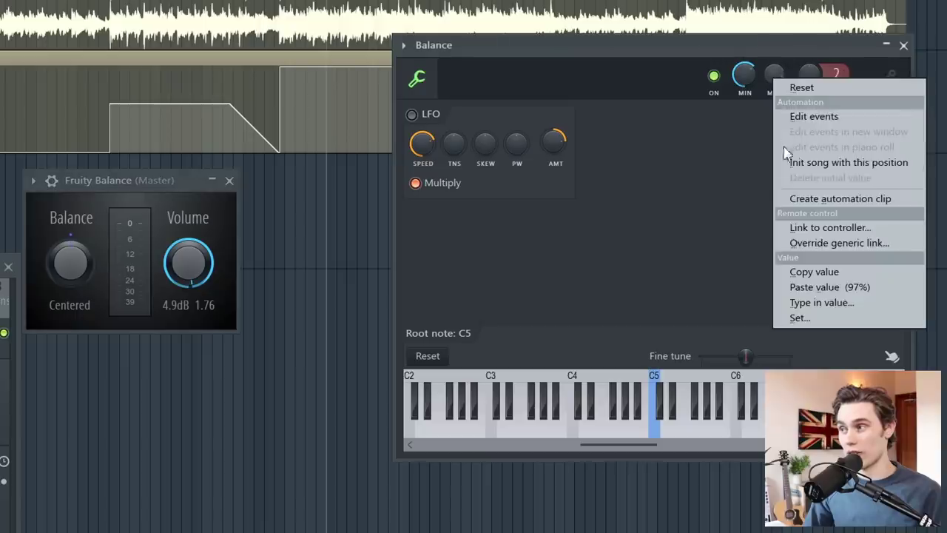
{"action": "left_click", "coordinate": [830, 285]}
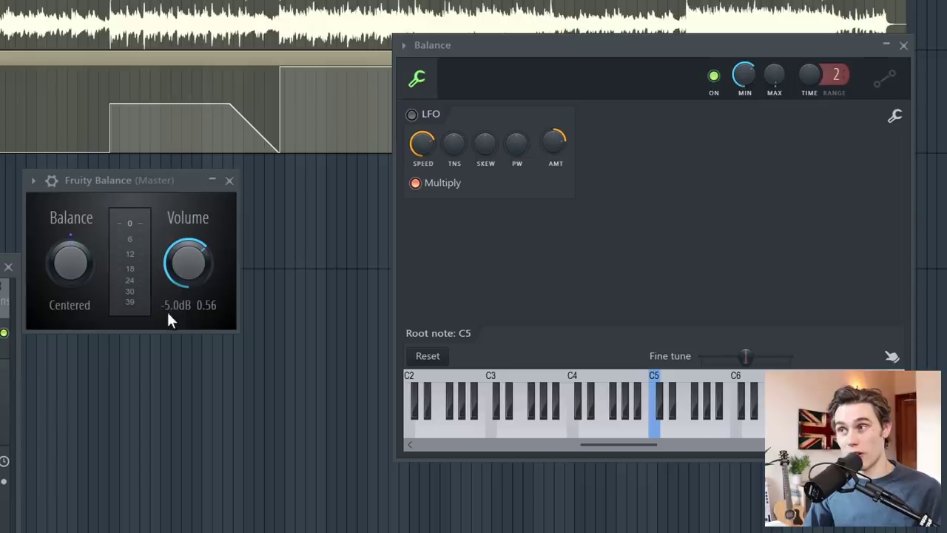
{"action": "left_click_drag", "start_coordinate": [197, 275], "coordinate": [197, 237]}
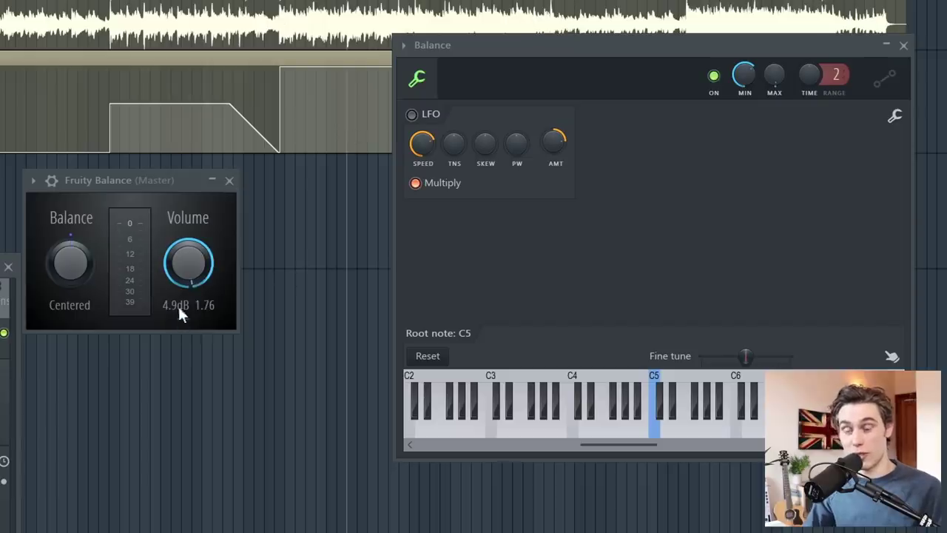